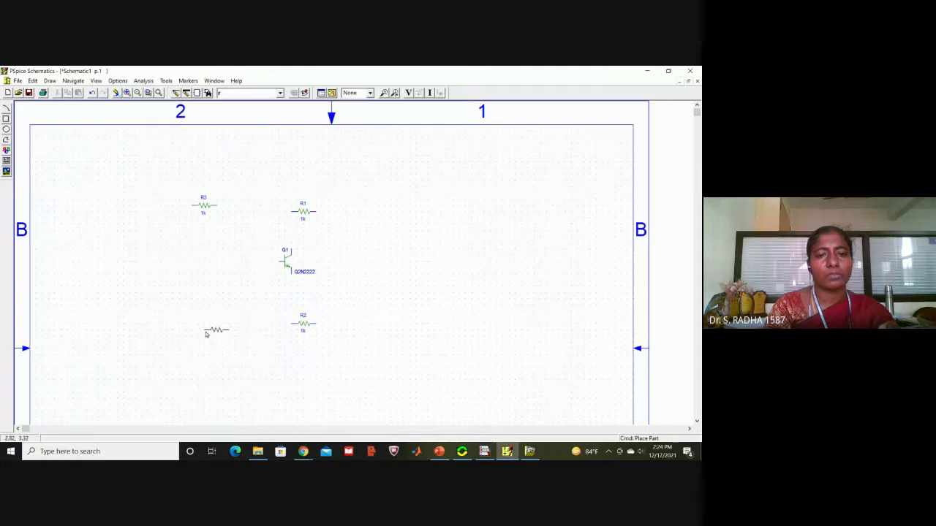
Step: Place two more resistors, one below and left of transistor Q1 and one to the right of R2
left_click(202, 334)
left_click(389, 346)
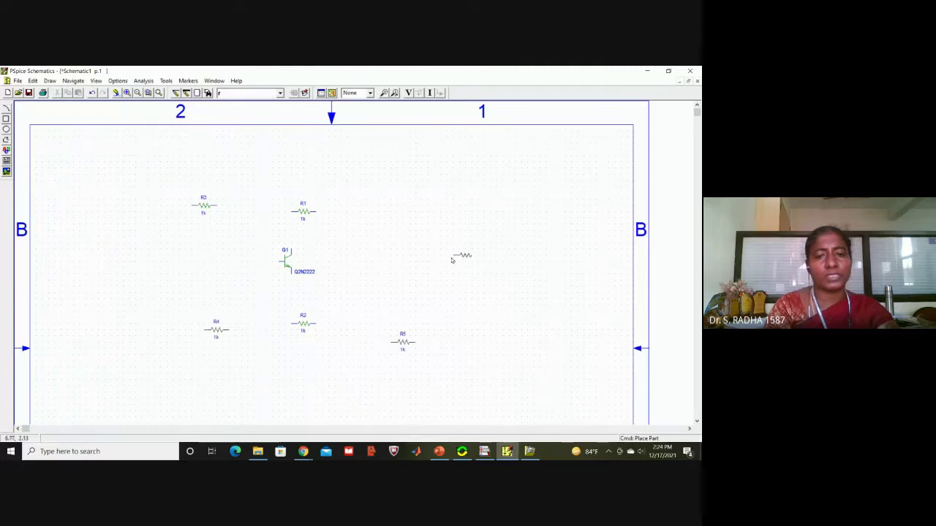
right_click(460, 255)
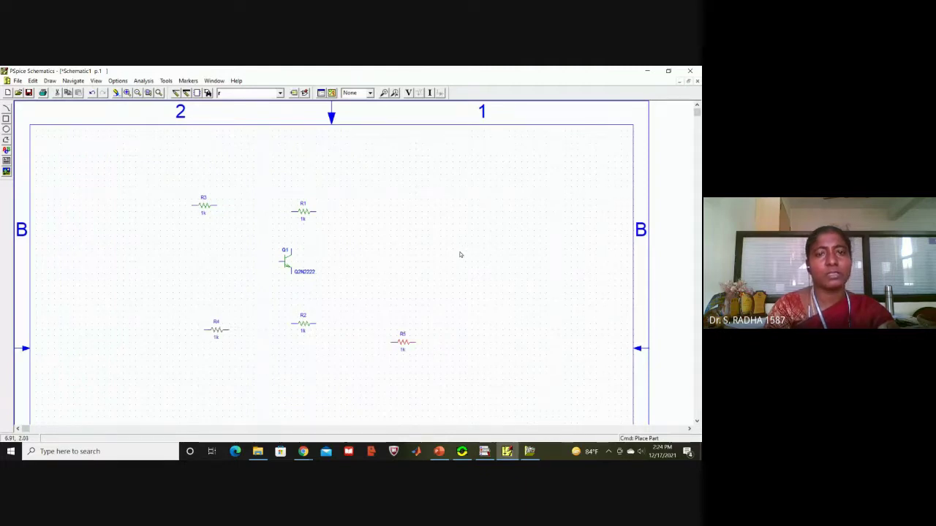
Step: Place a VDC source above and to the right of resistor R1
left_click(280, 93)
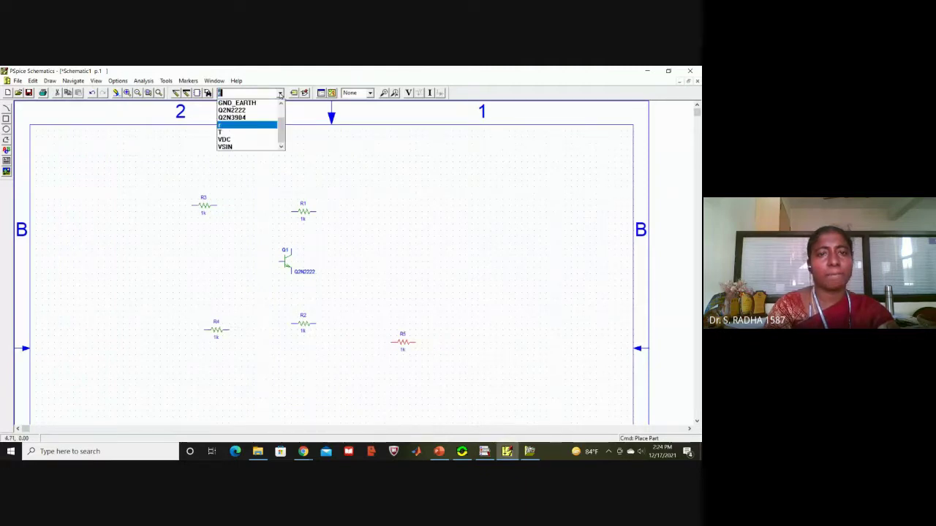
left_click(263, 140)
left_click(368, 169)
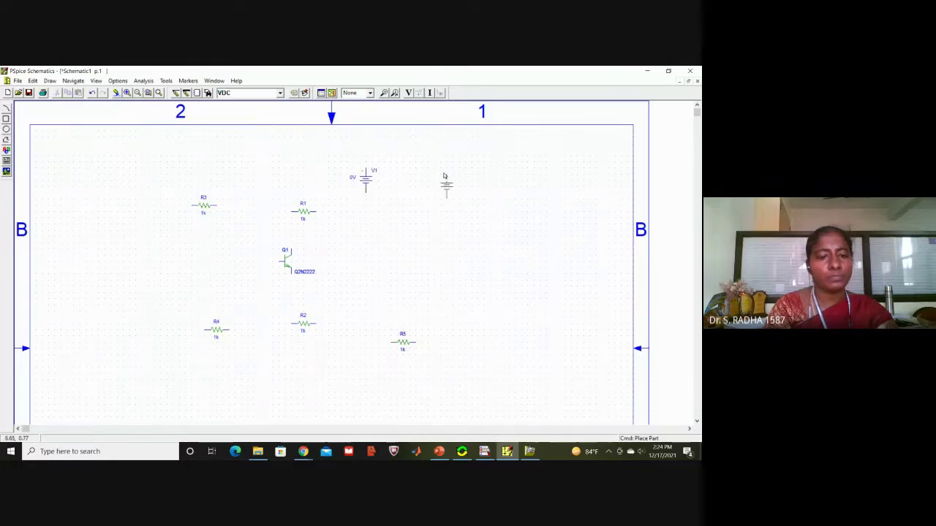
right_click(444, 183)
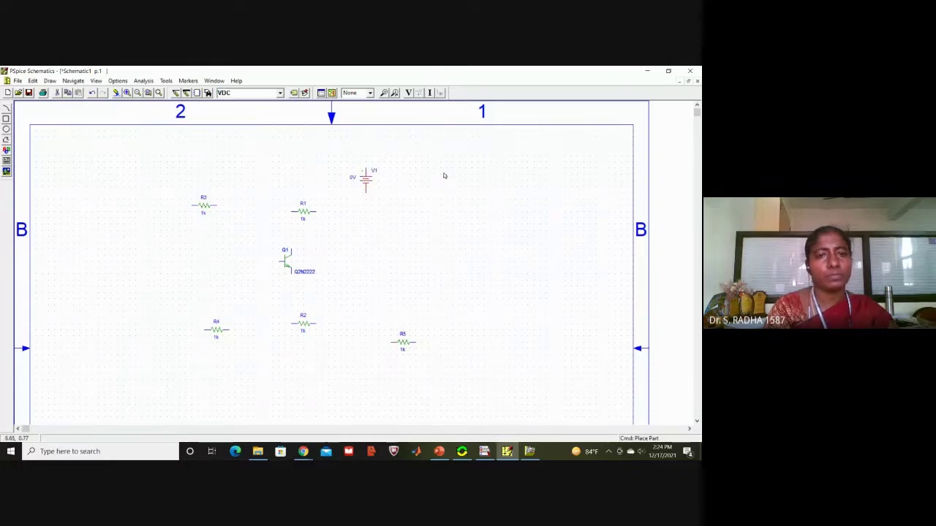
Step: Place three capacitors (part c): one right of Q1's collector, one far left of Q1's base, and one between R4 and R2
left_click(280, 94)
scroll(283, 115, "up", 5)
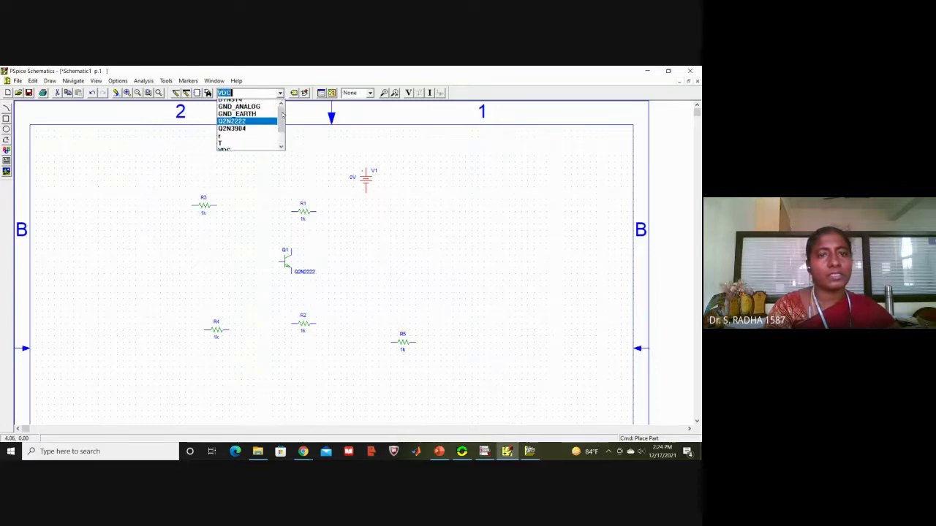
type("c")
key("Return")
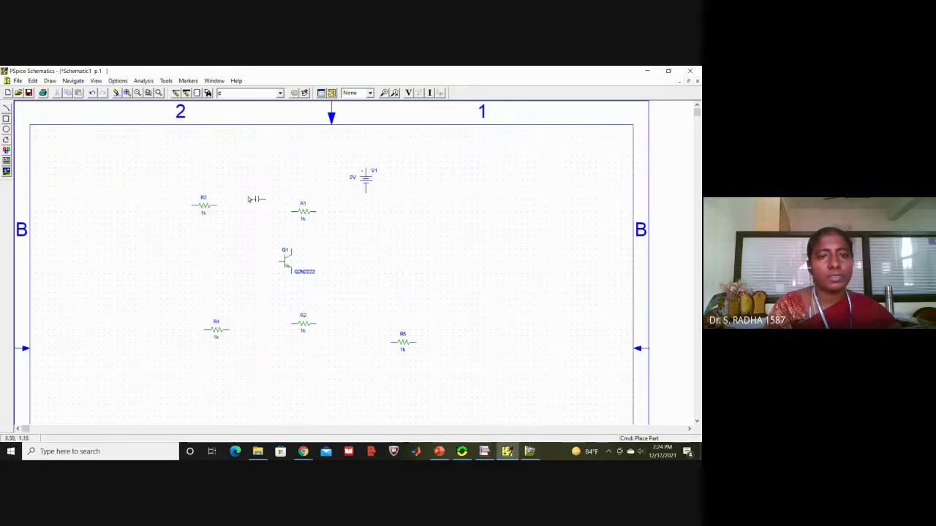
left_click(318, 246)
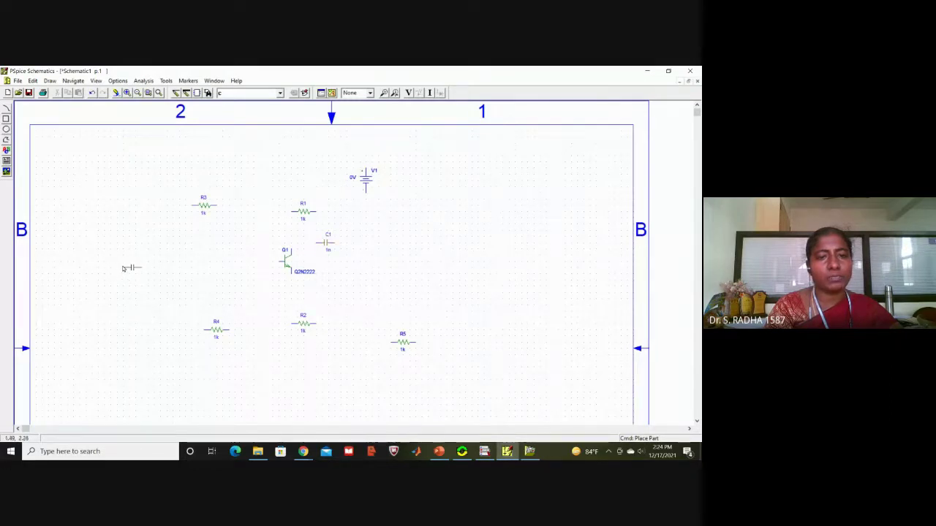
left_click(123, 265)
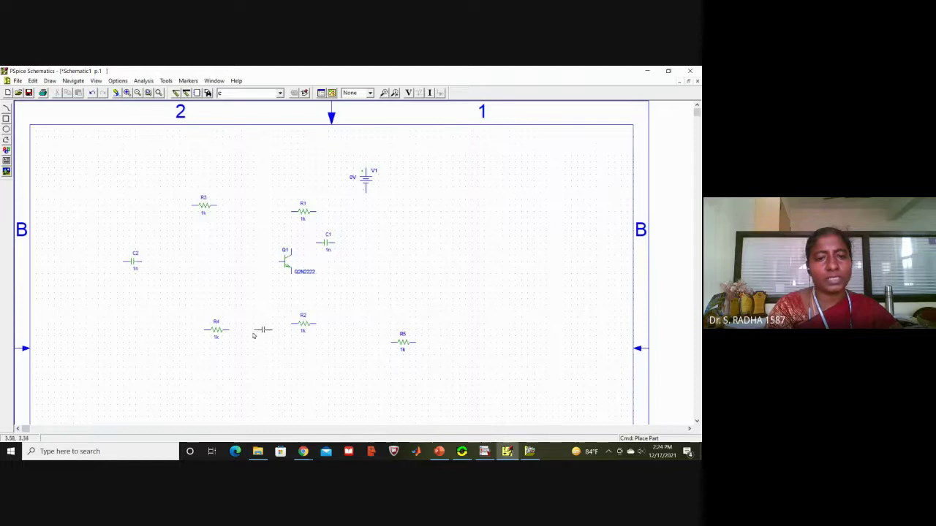
left_click(256, 330)
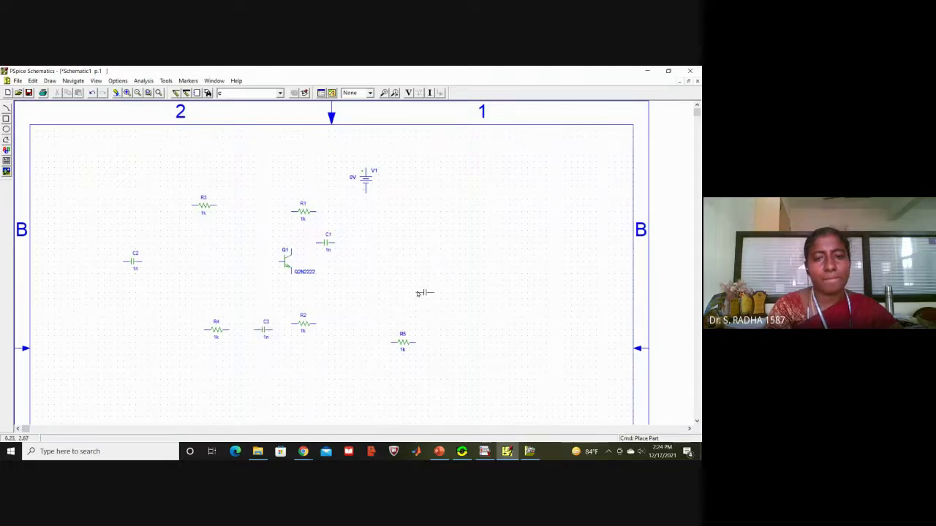
right_click(477, 254)
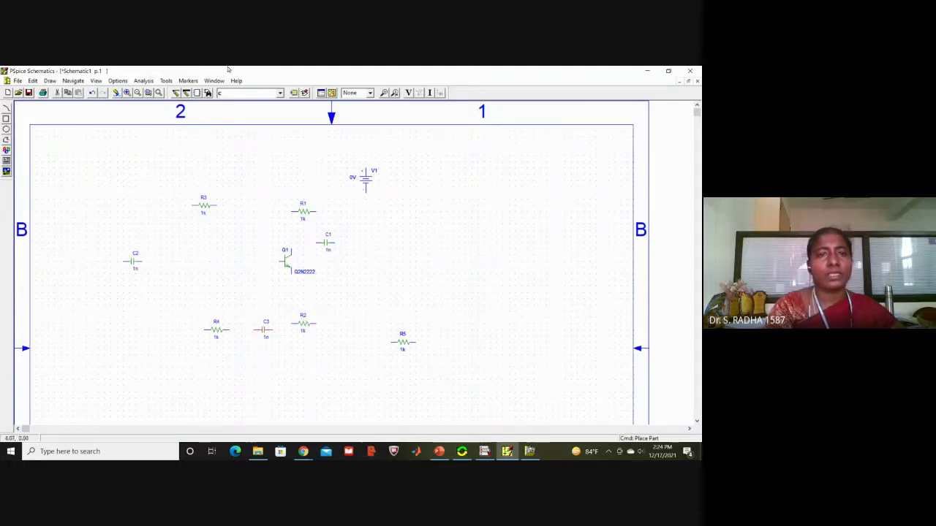
Step: Place two VSIN sources, one below capacitor C2 and one directly below resistor R2
left_click(280, 93)
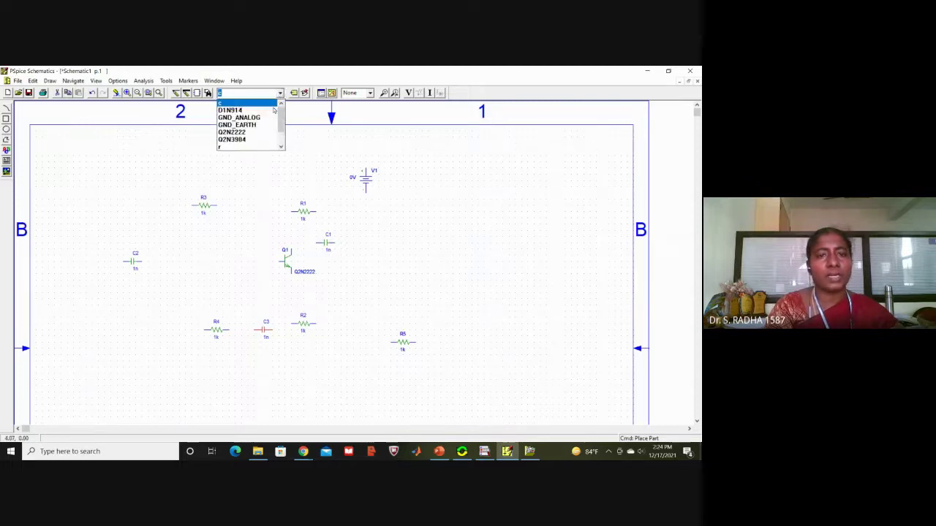
scroll(280, 141, "down", 1)
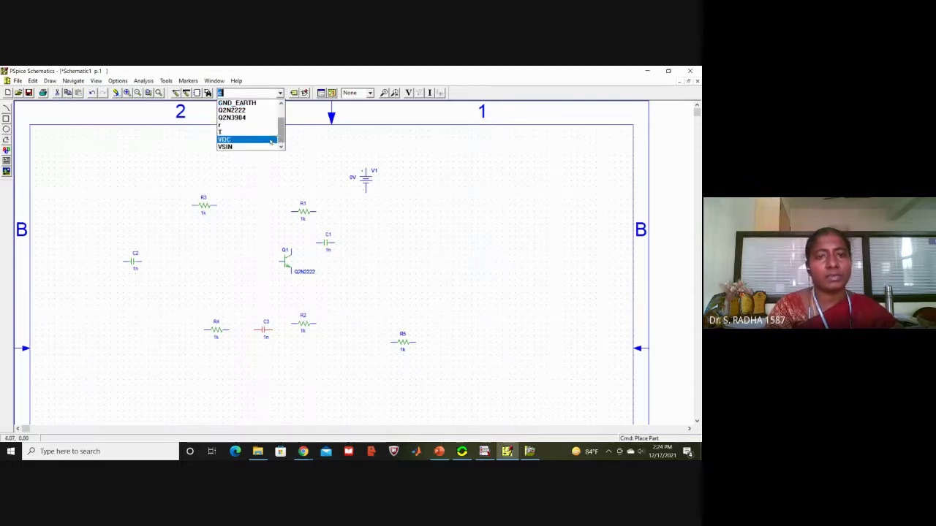
left_click(267, 145)
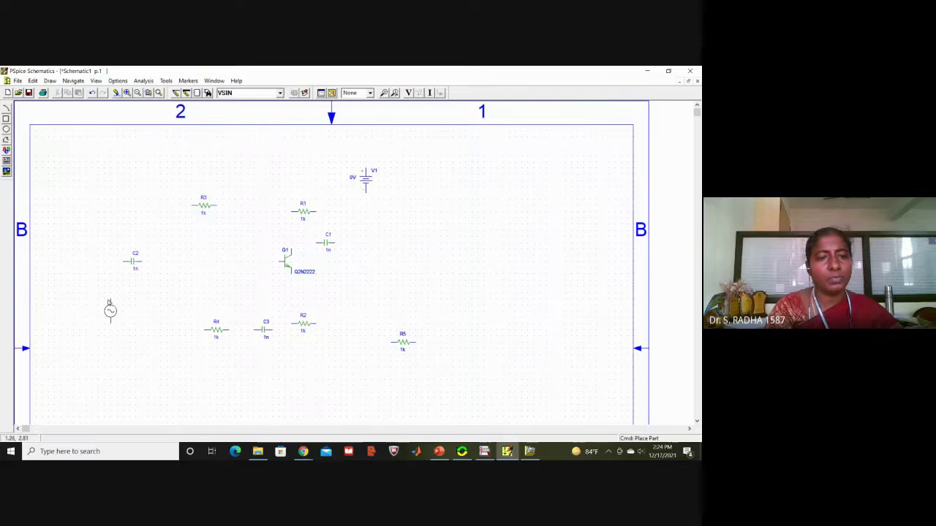
left_click(110, 300)
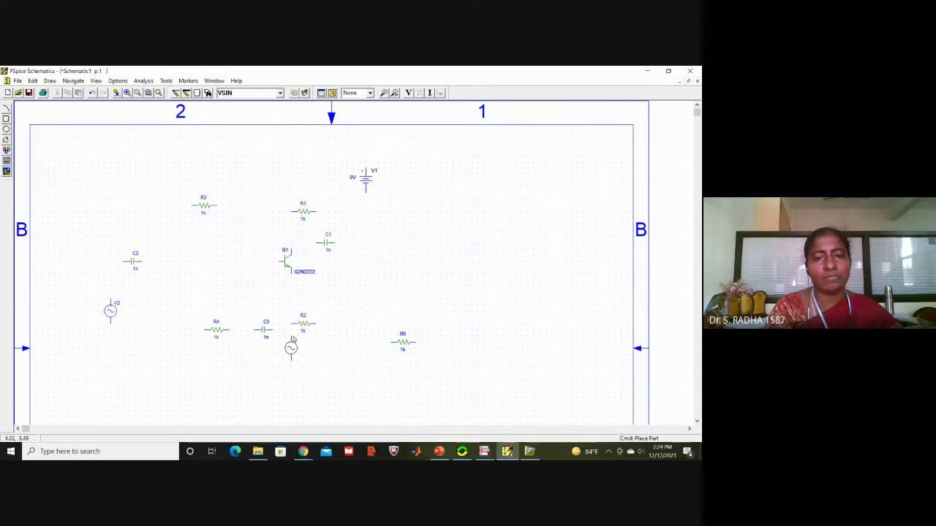
left_click(291, 340)
right_click(463, 268)
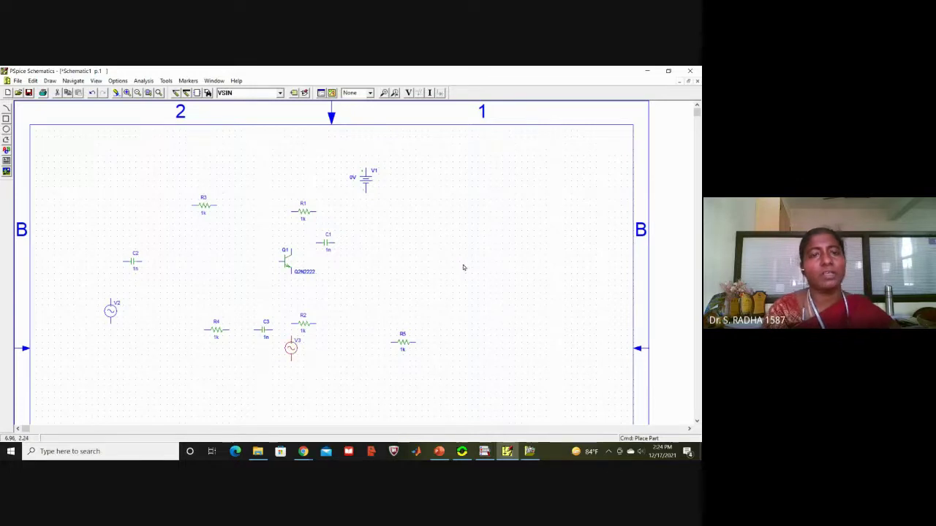
Step: Place GND_EARTH symbols at the negative terminal of V1 and below the circuit between C3 and V3
left_click(280, 92)
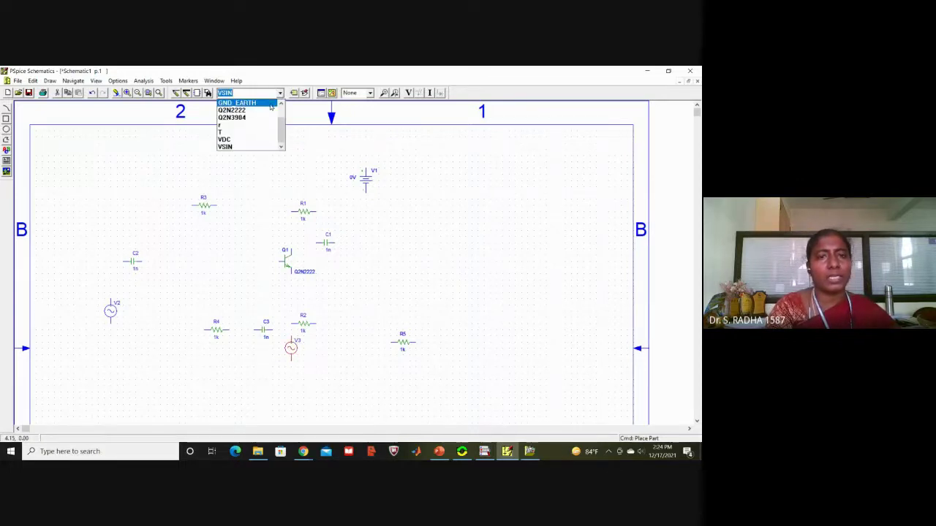
left_click(249, 104)
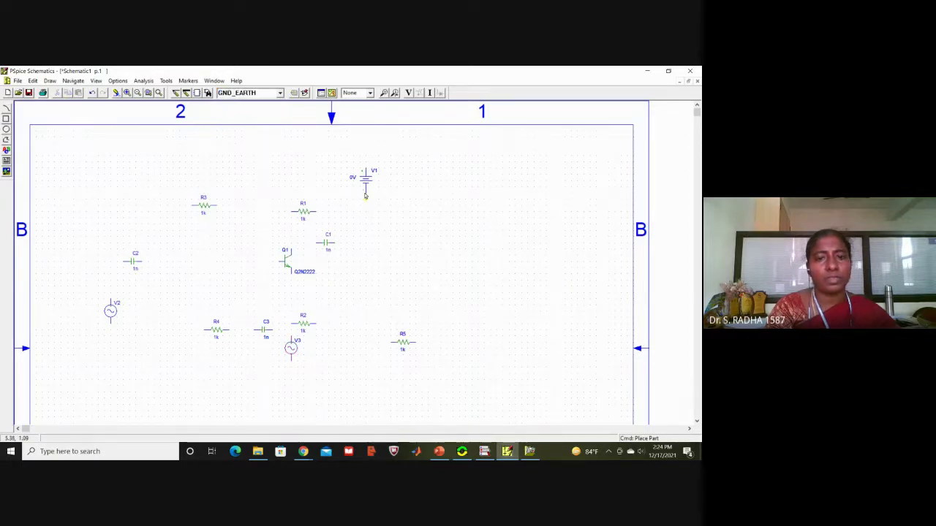
left_click(365, 195)
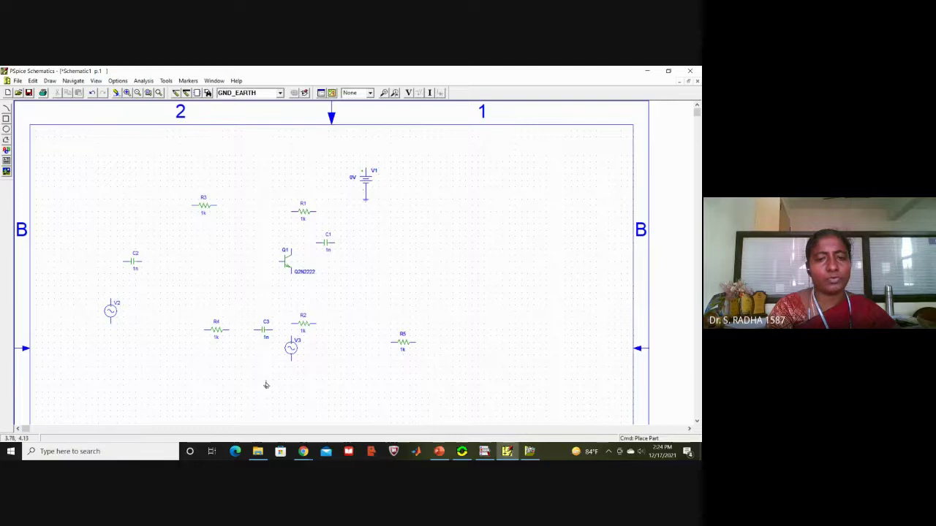
left_click(266, 385)
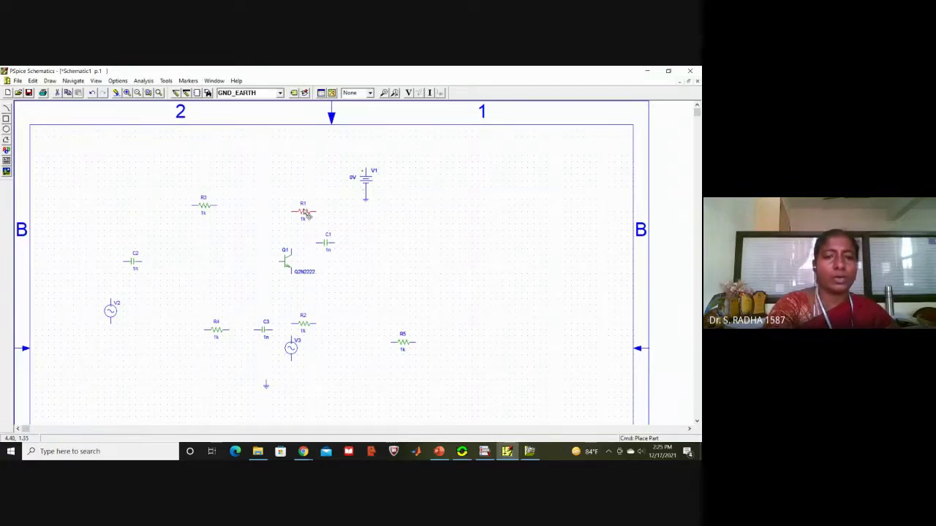
Step: Rotate resistors R1, R3, R4, R2 and R5 and capacitor C3 to stand vertically
key("ctrl+r")
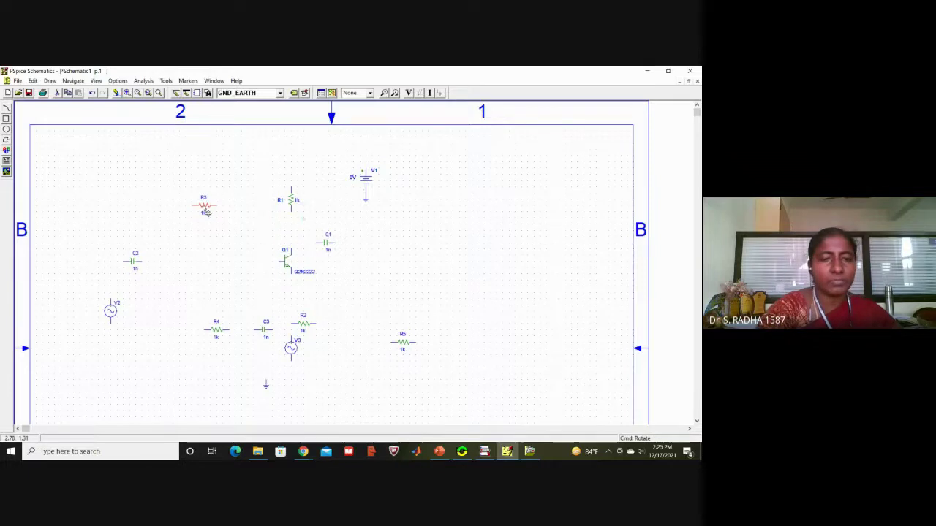
key("ctrl+r")
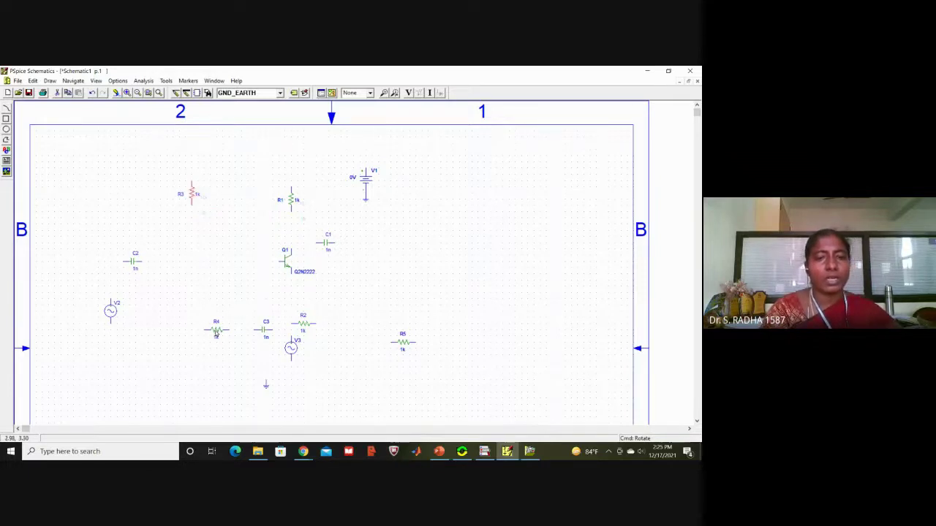
key("ctrl+r")
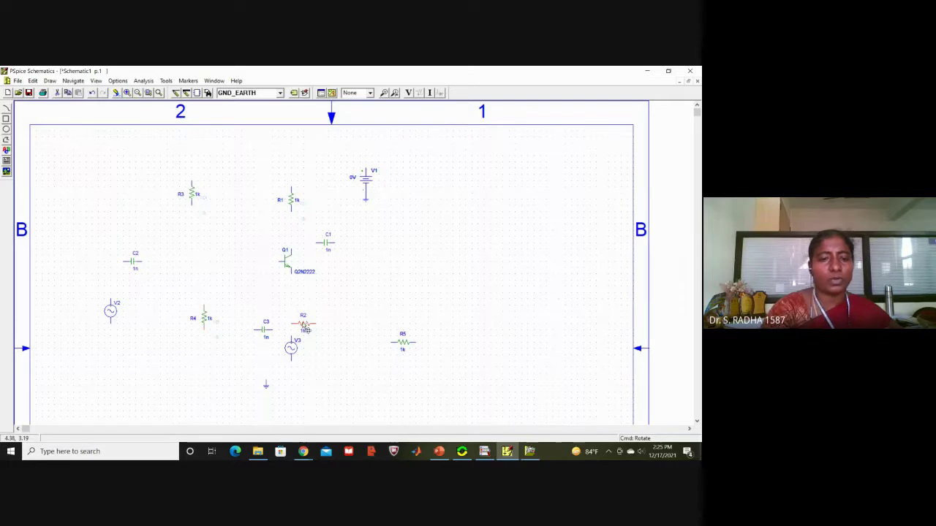
key("ctrl+r")
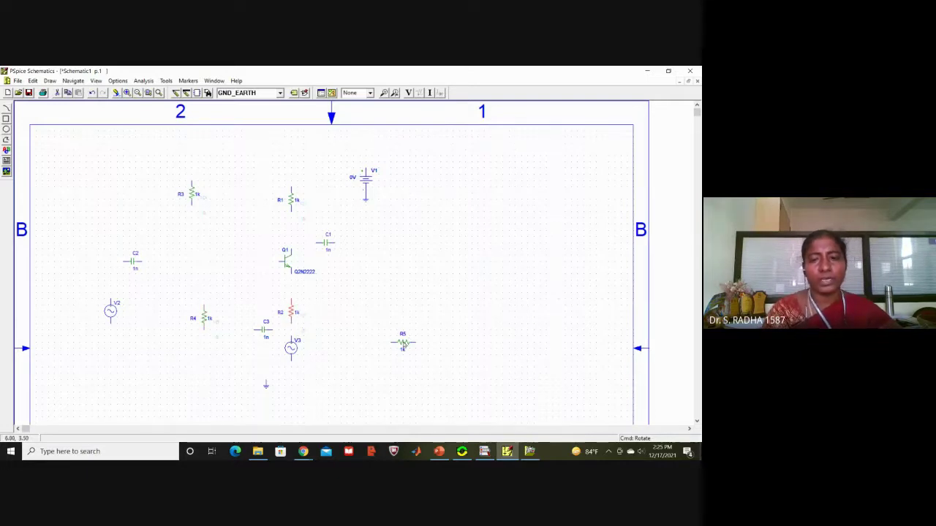
key("ctrl+r")
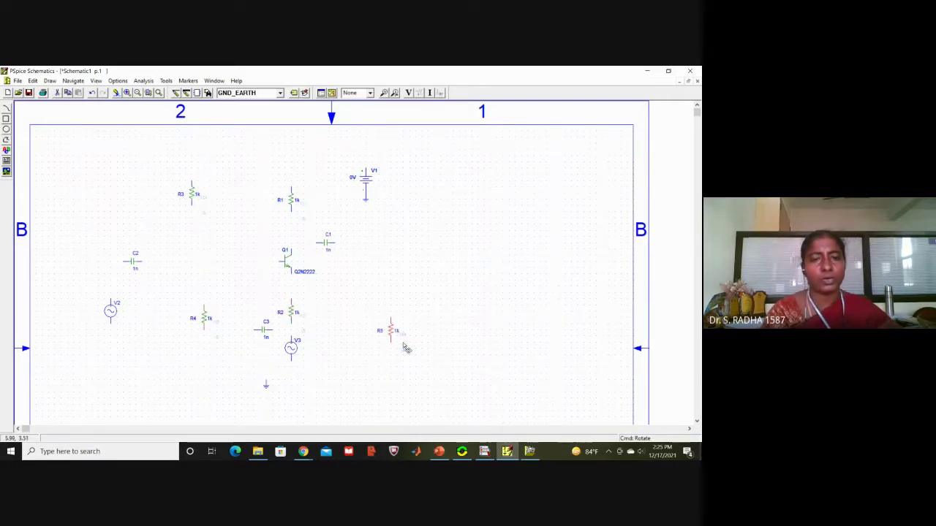
left_click(264, 332)
key("ctrl+r")
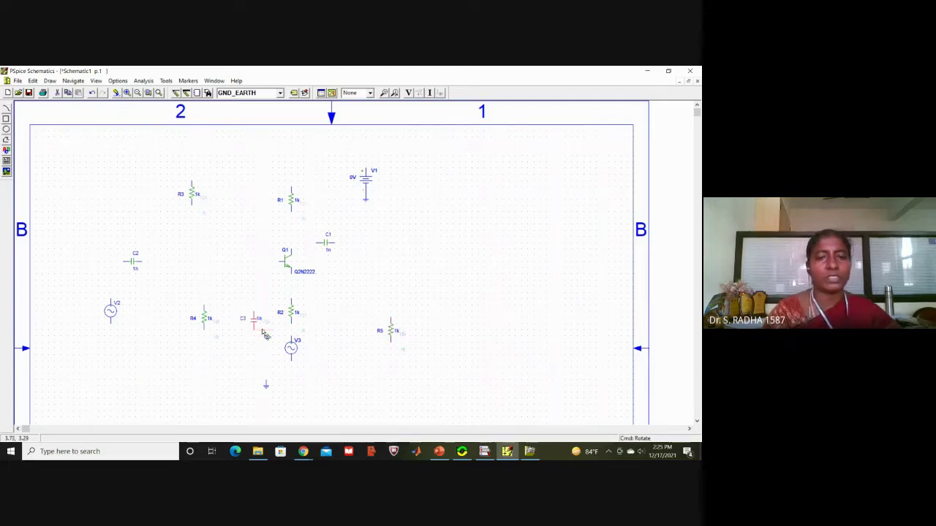
Step: Wire capacitor C2 to Q1's base and connect the upper terminal of source V2 to C2's free end
left_click(176, 93)
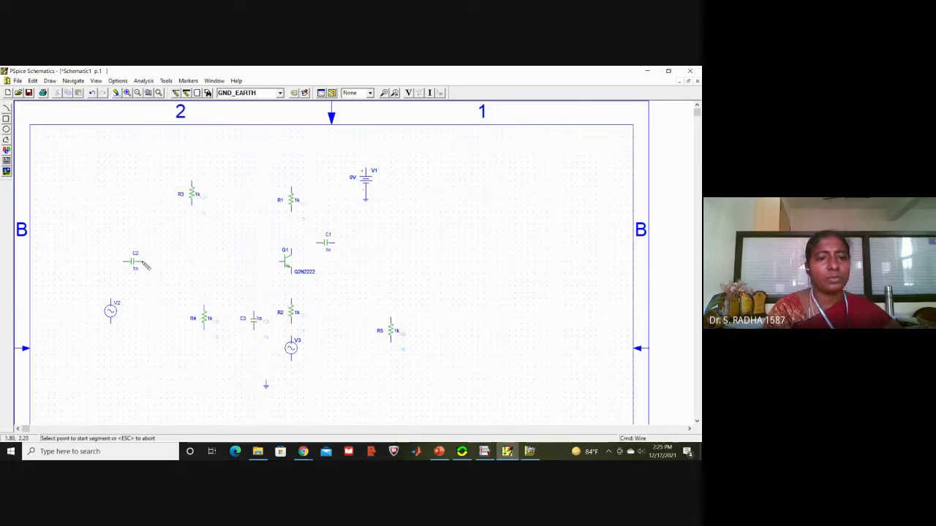
left_click(142, 262)
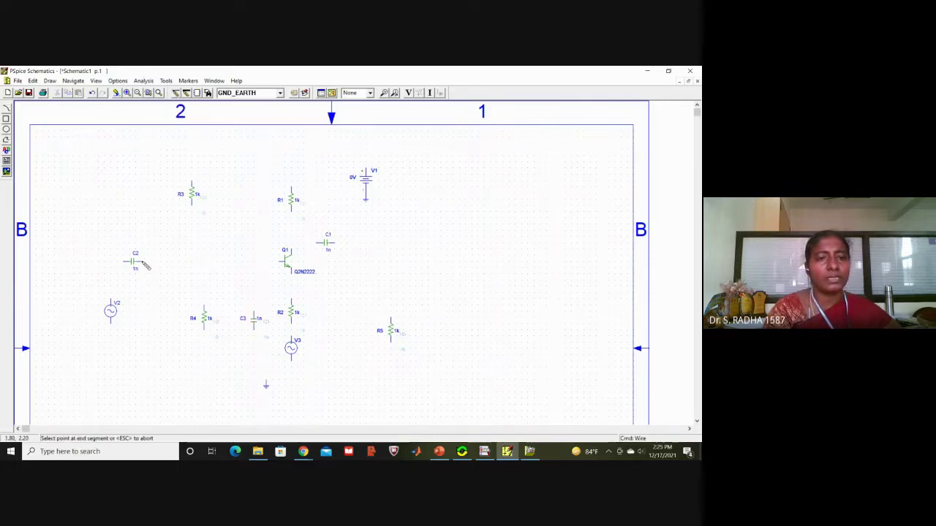
left_click(282, 262)
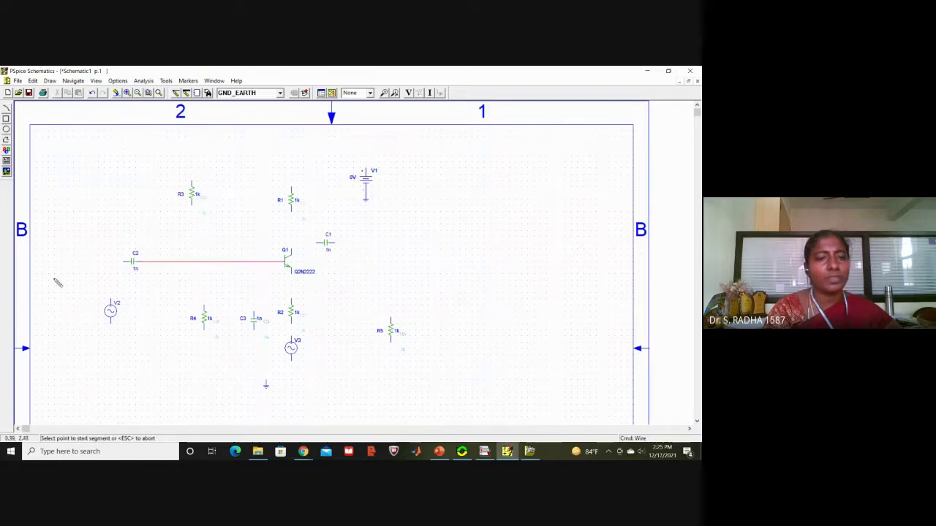
left_click(111, 301)
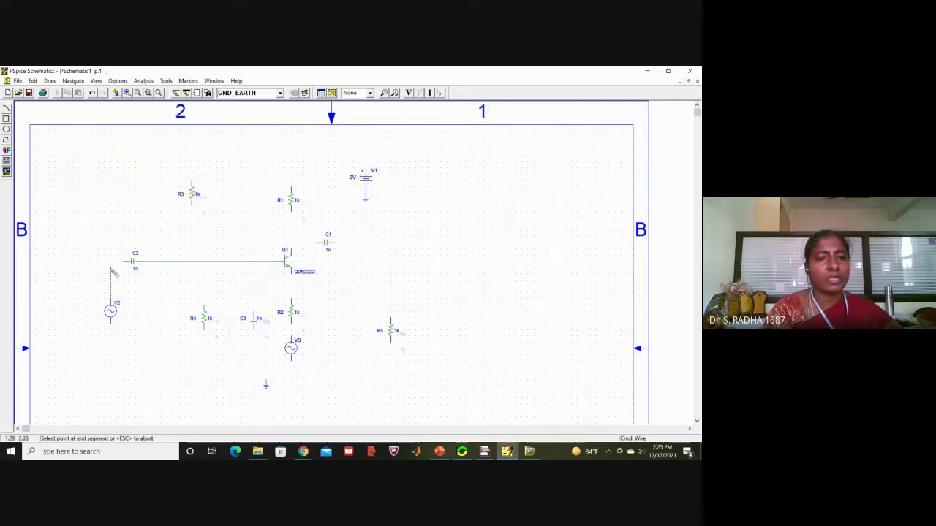
left_click(129, 262)
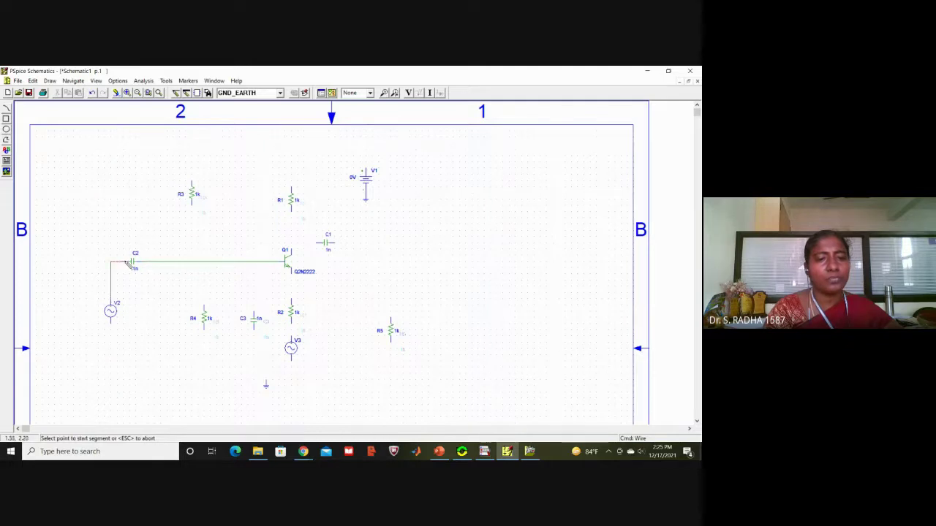
Step: Wire the lower terminals of V2 and V3 together through the ground symbol, and connect Q1's emitter to R2
left_click(111, 322)
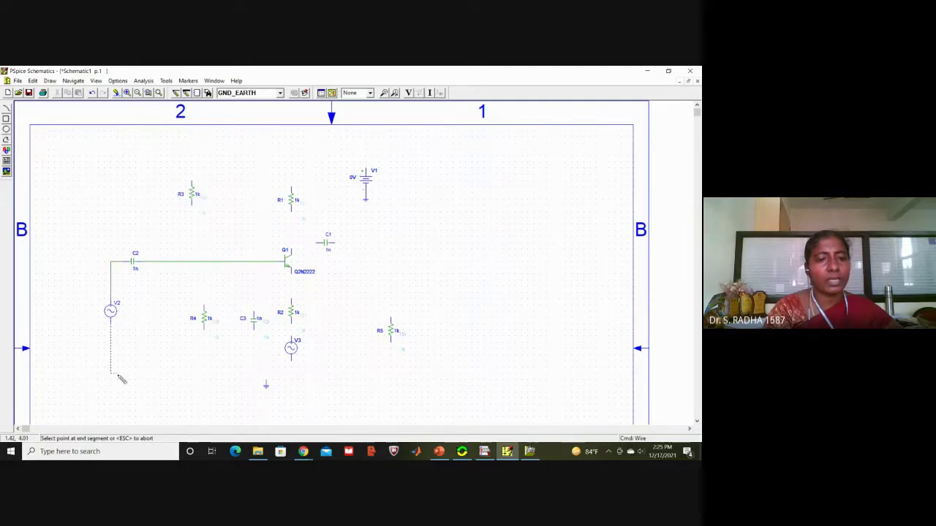
left_click(115, 380)
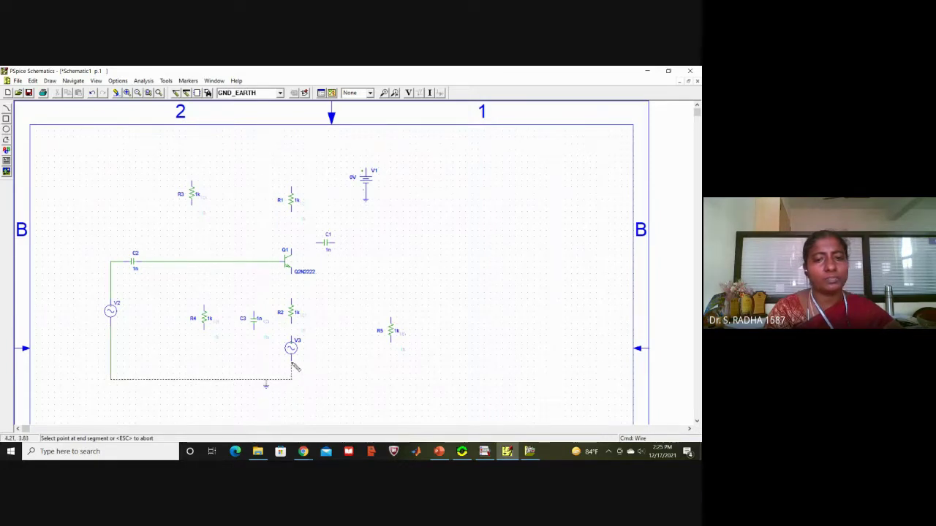
left_click(292, 363)
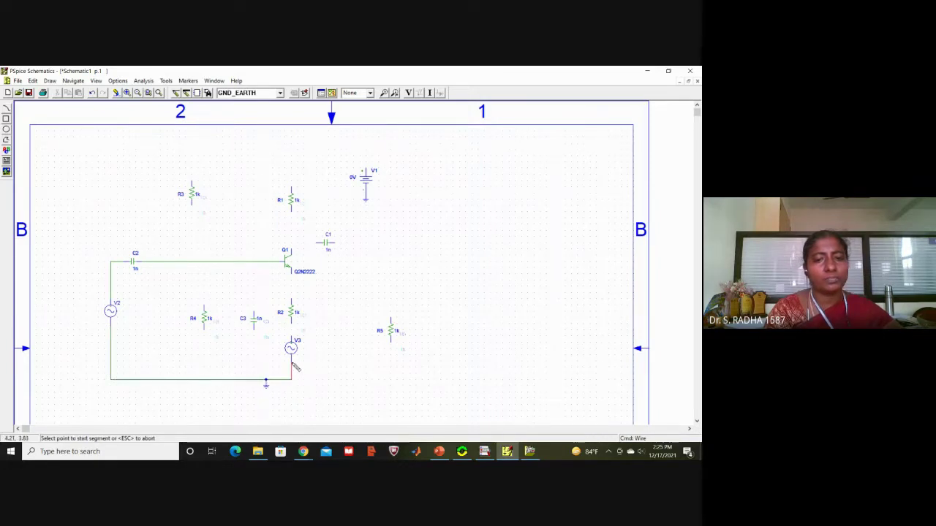
left_click(291, 269)
left_click(292, 311)
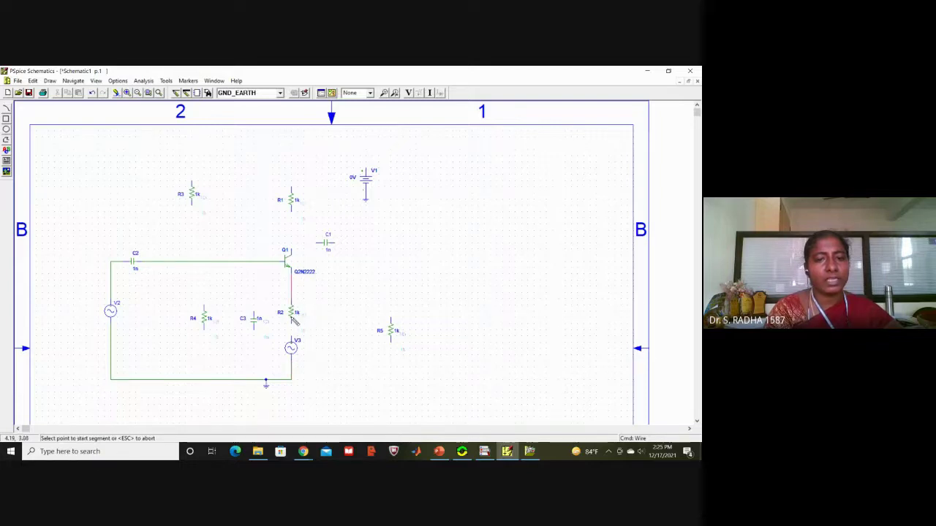
Step: Wire the lower terminal of R2 to the upper terminal of source V3
left_click(292, 327)
left_click(291, 339)
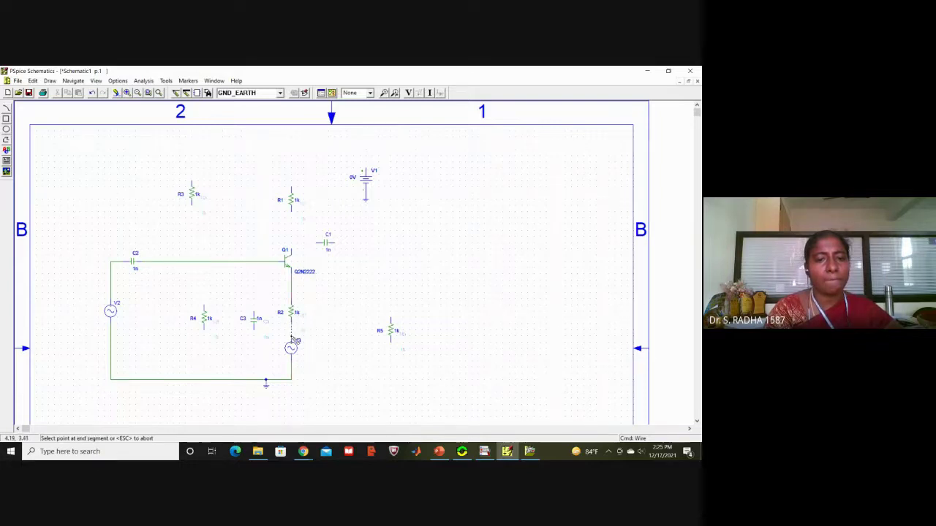
left_click(205, 307)
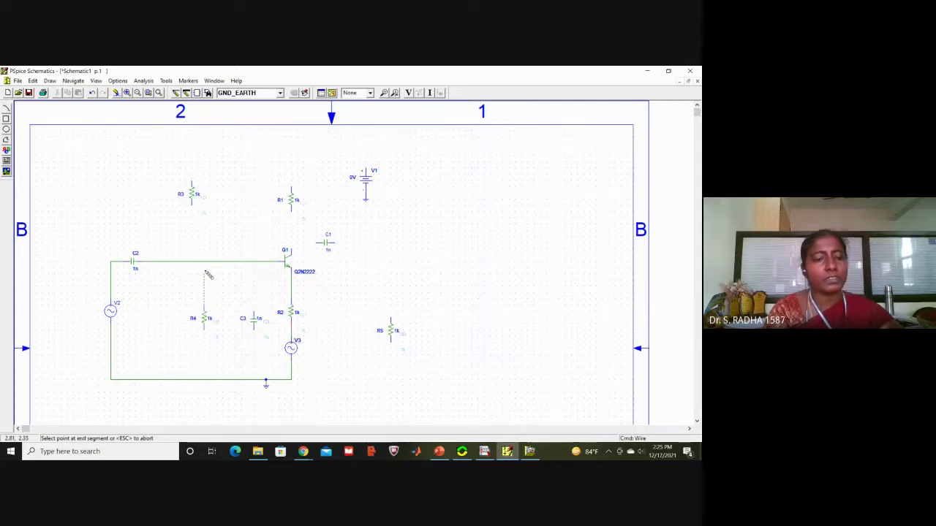
key("Escape")
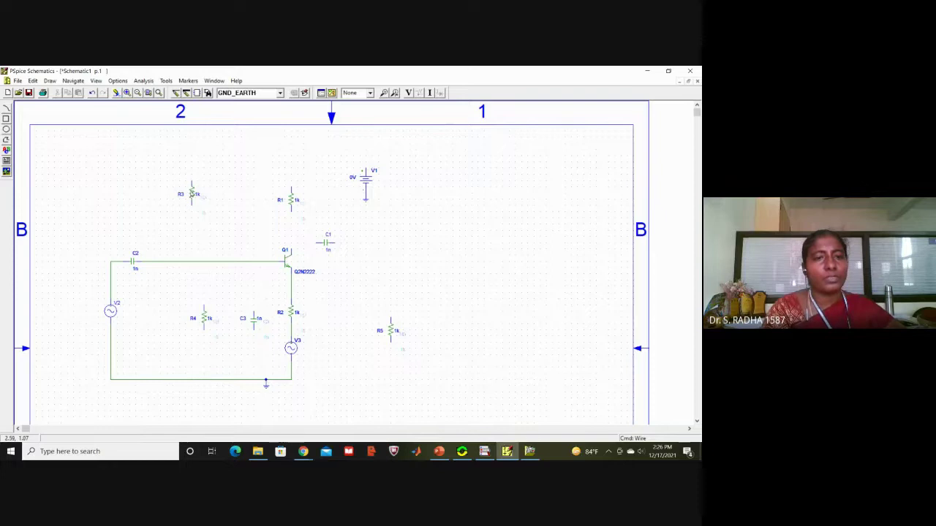
Step: Move R3 directly above R4, lower R1 to R3's level, and raise R4 level with R2
left_click(196, 195)
left_click_drag(196, 196, 206, 206)
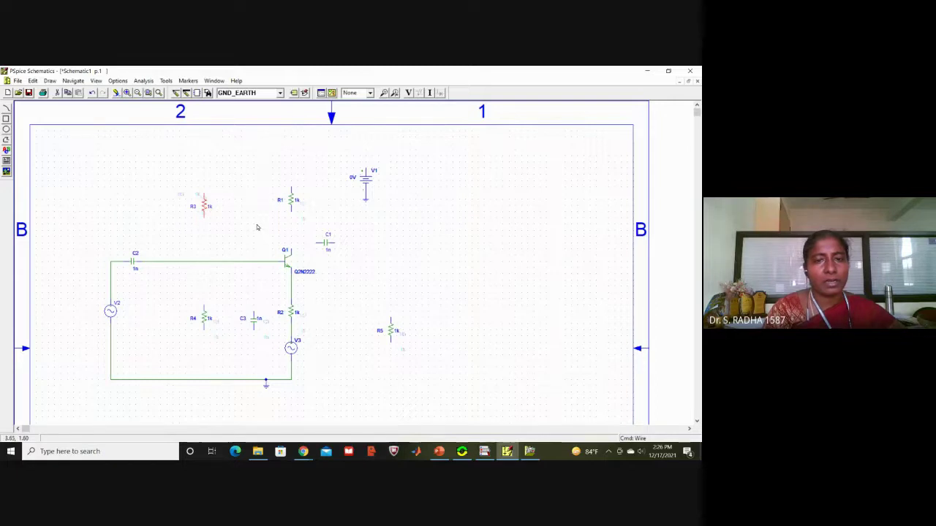
left_click_drag(291, 204, 292, 210)
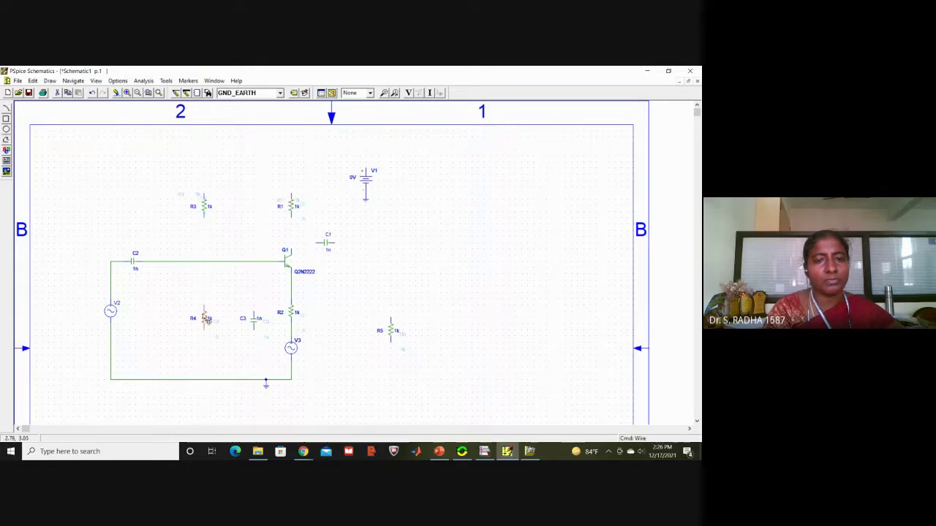
left_click_drag(207, 319, 207, 312)
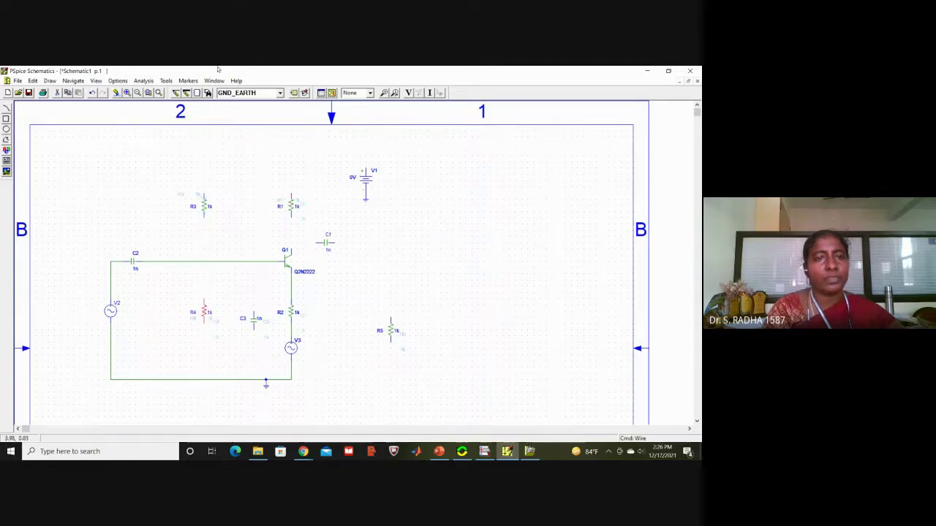
Step: Wire R4's lower terminal to the ground line and its upper terminal to the lower end of R3
left_click(176, 93)
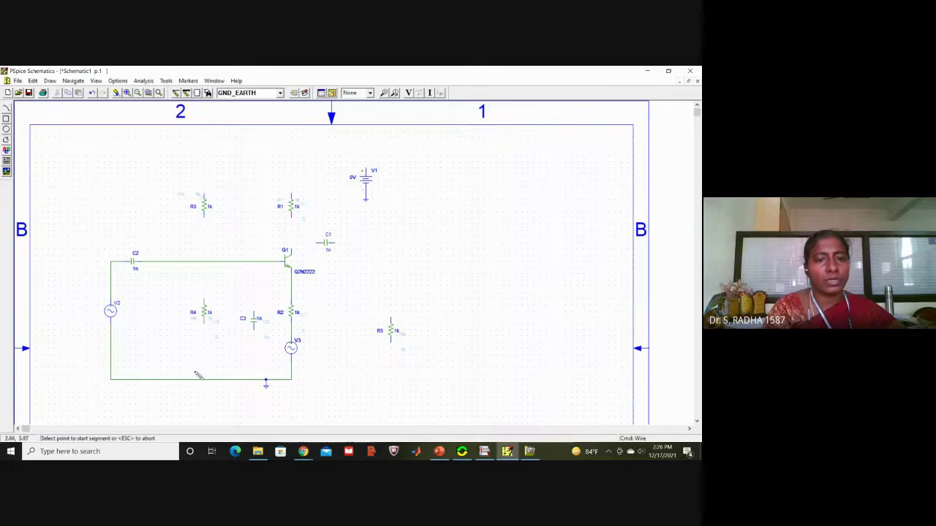
left_click(204, 322)
left_click(204, 379)
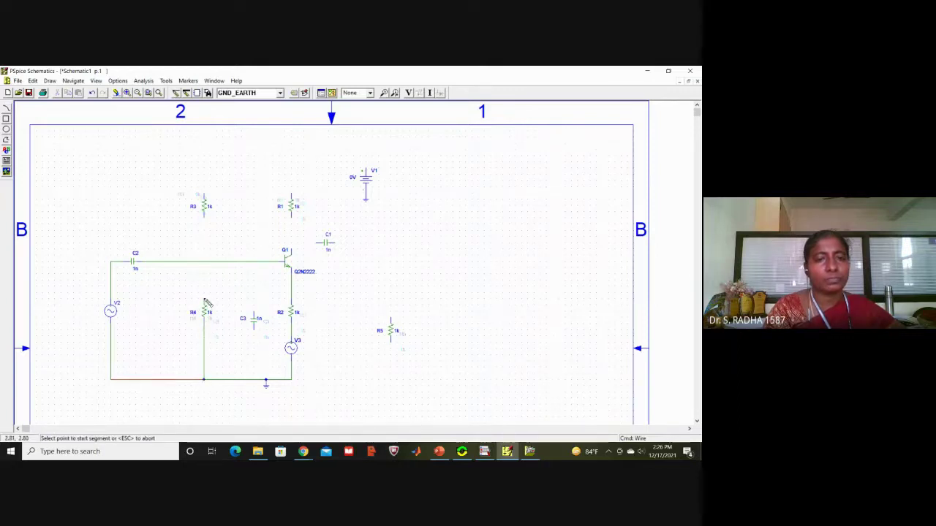
left_click(205, 302)
left_click(205, 218)
Step: Wire the top of R3 to V1's positive terminal and connect R1 between that supply line and Q1's collector
left_click(204, 194)
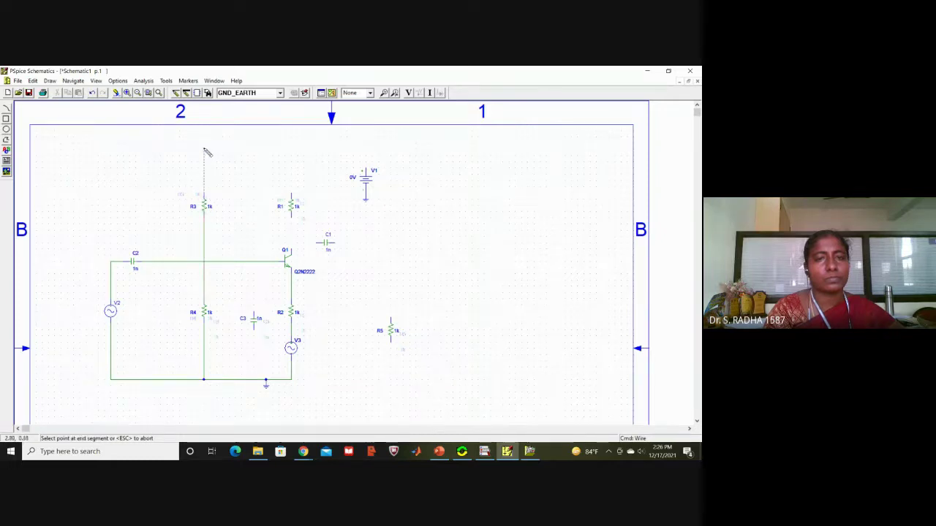
left_click(365, 167)
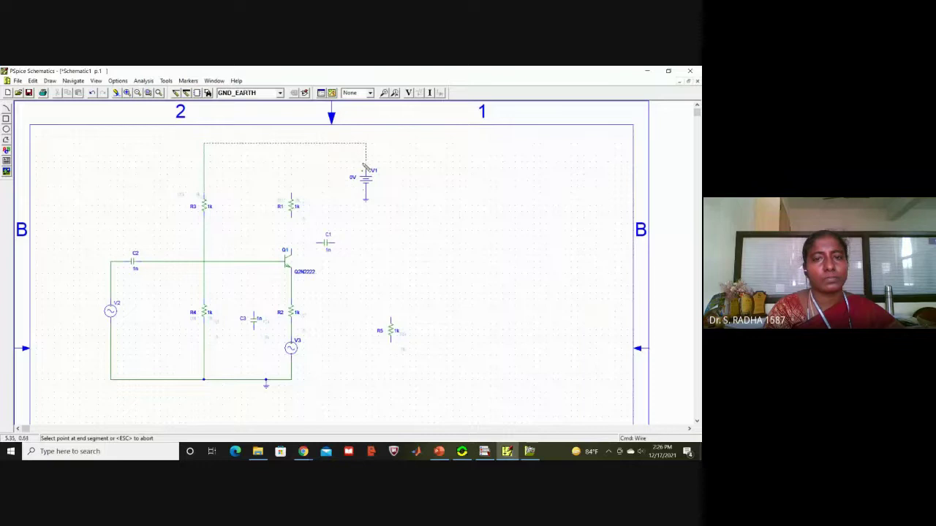
left_click(291, 216)
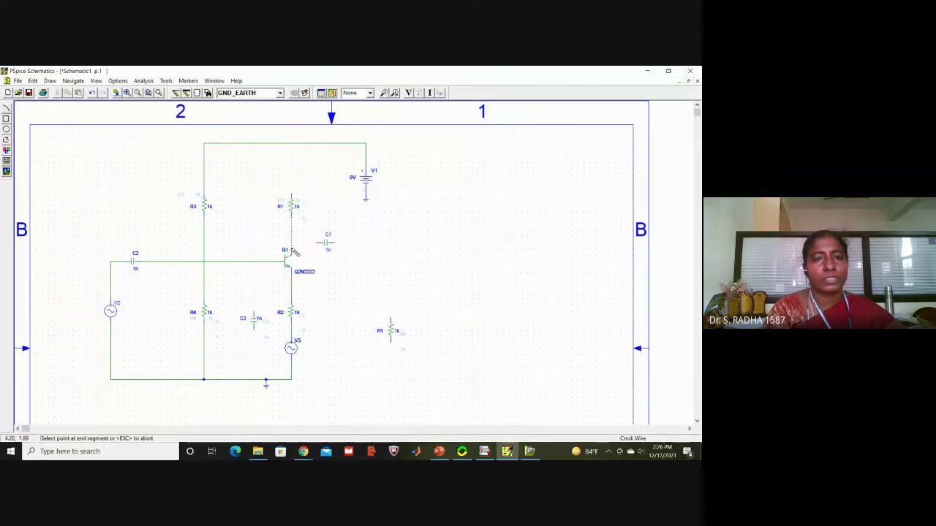
left_click(291, 250)
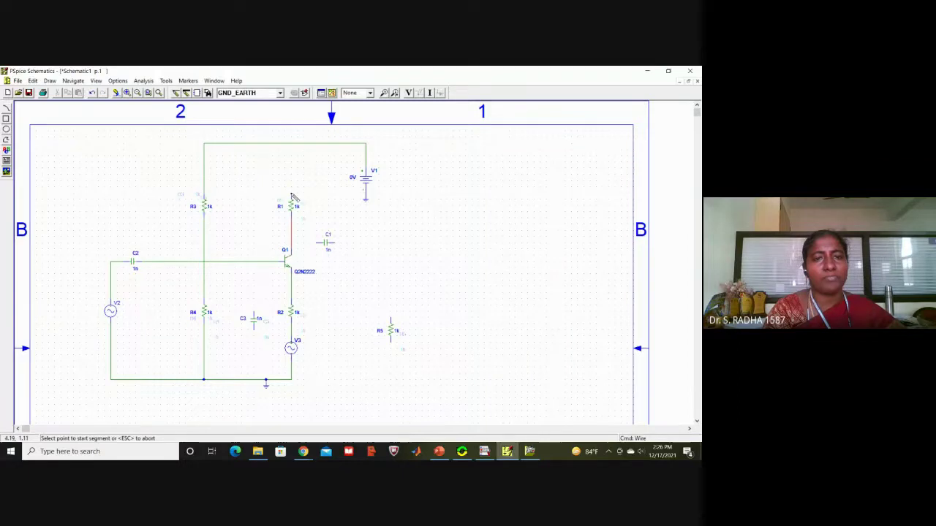
left_click(291, 198)
left_click(291, 144)
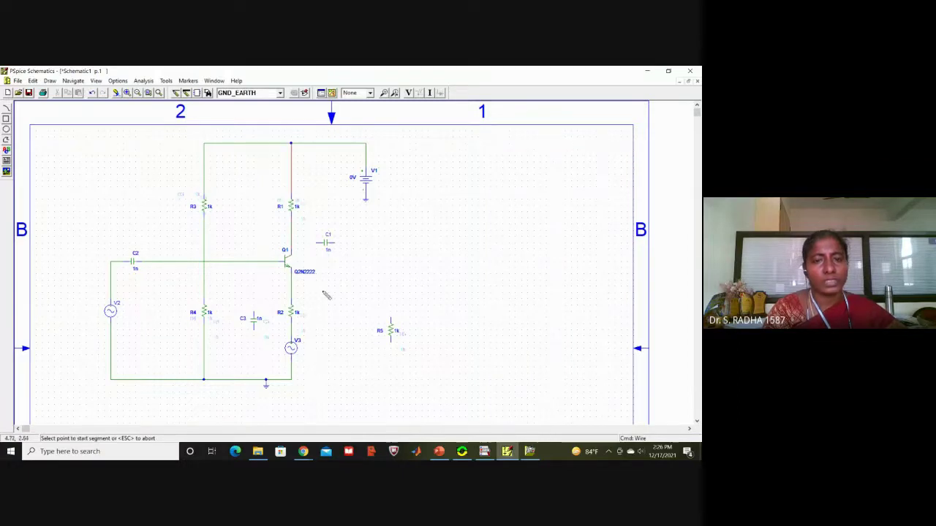
Step: Wire Q1's collector through C1 to the top of R5, and connect R5's lower end to the ground line
left_click(293, 243)
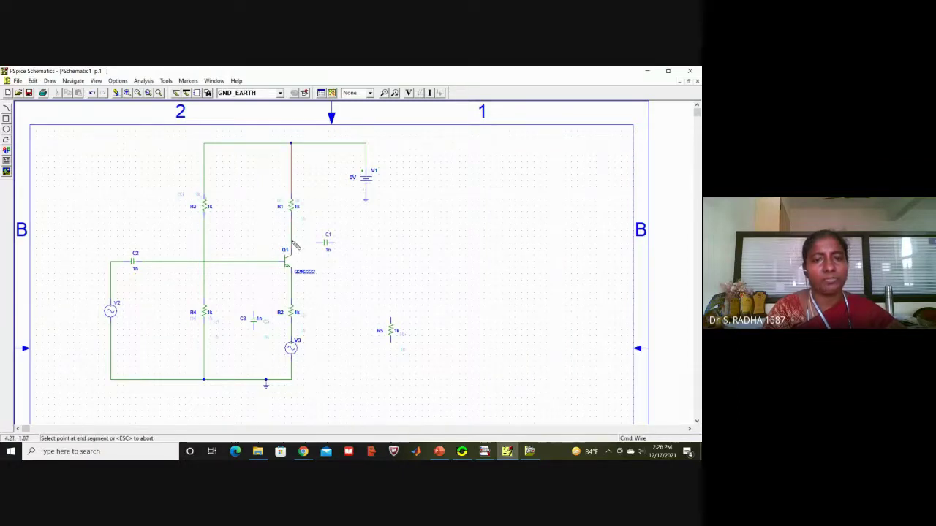
left_click(325, 243)
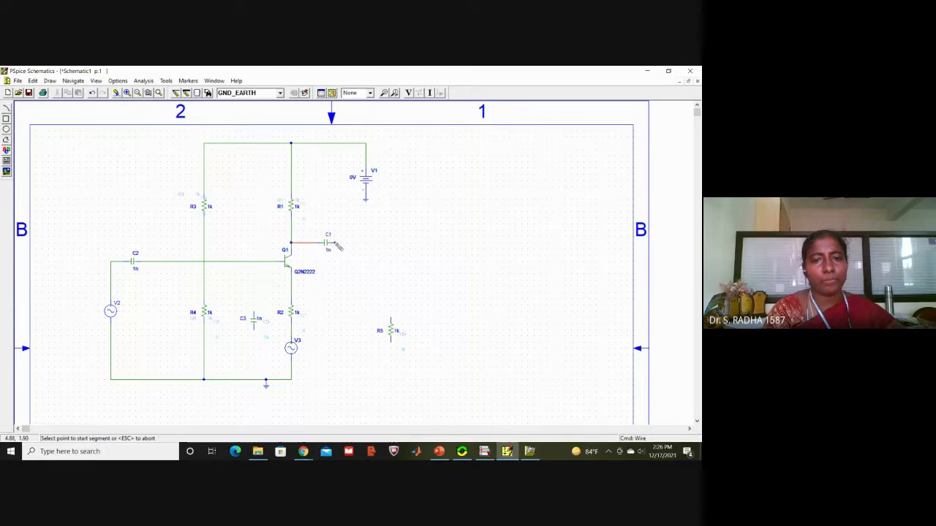
left_click(333, 243)
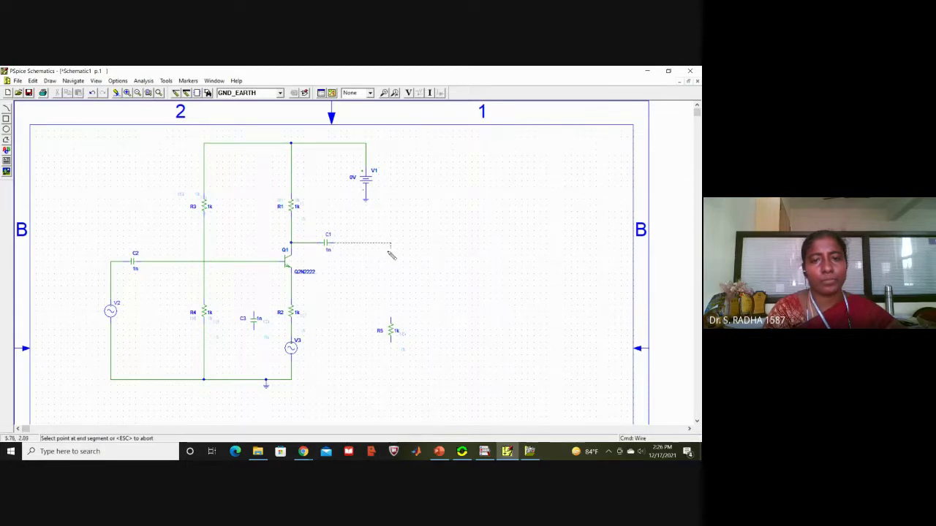
left_click(392, 322)
left_click(392, 342)
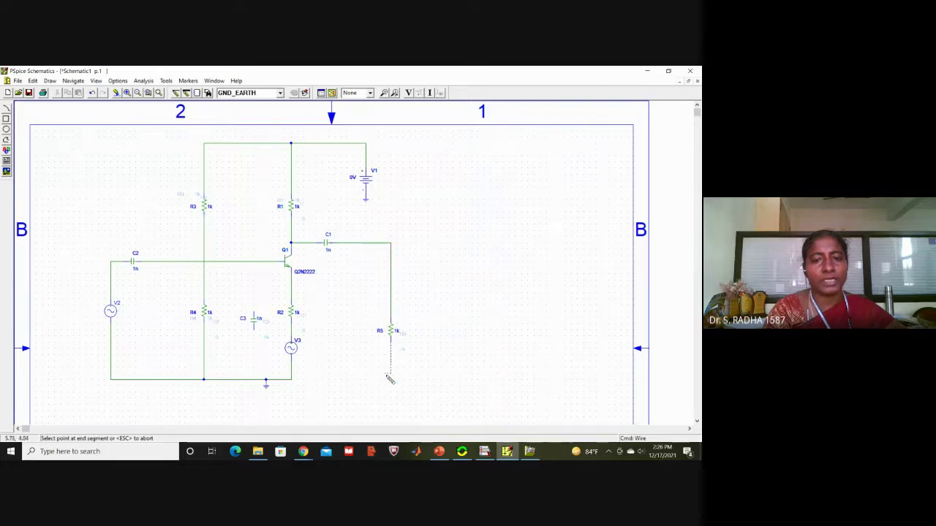
left_click(292, 380)
right_click(481, 322)
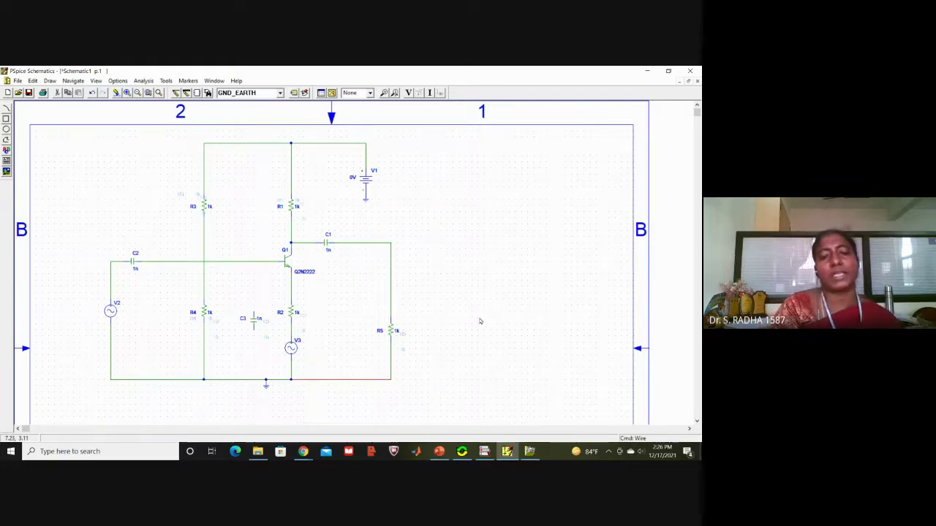
Step: Connect capacitor C3 between Q1's emitter node above R2 and the ground line
left_click(176, 92)
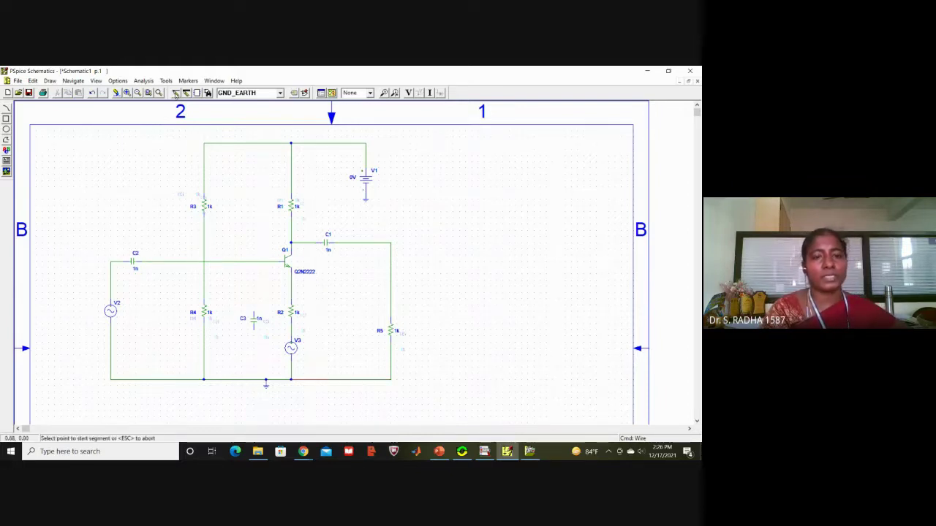
left_click(254, 314)
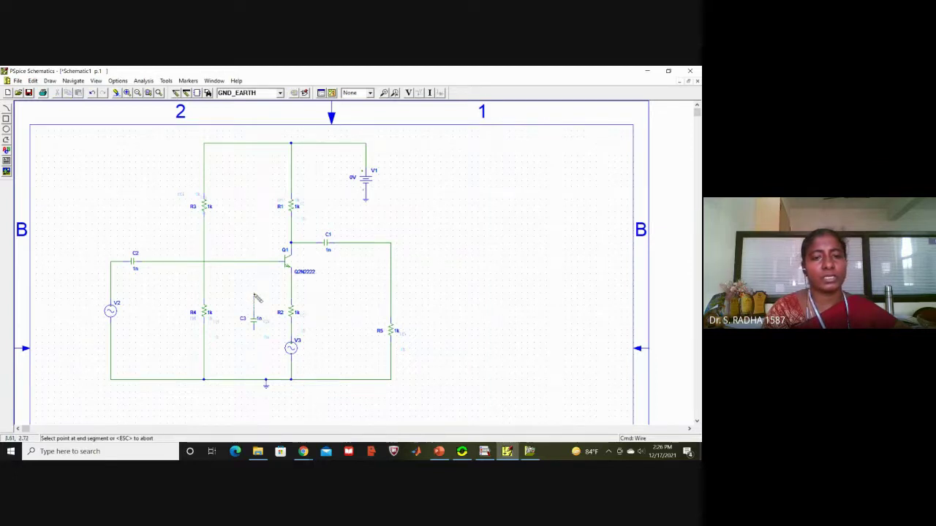
left_click(291, 292)
left_click(254, 326)
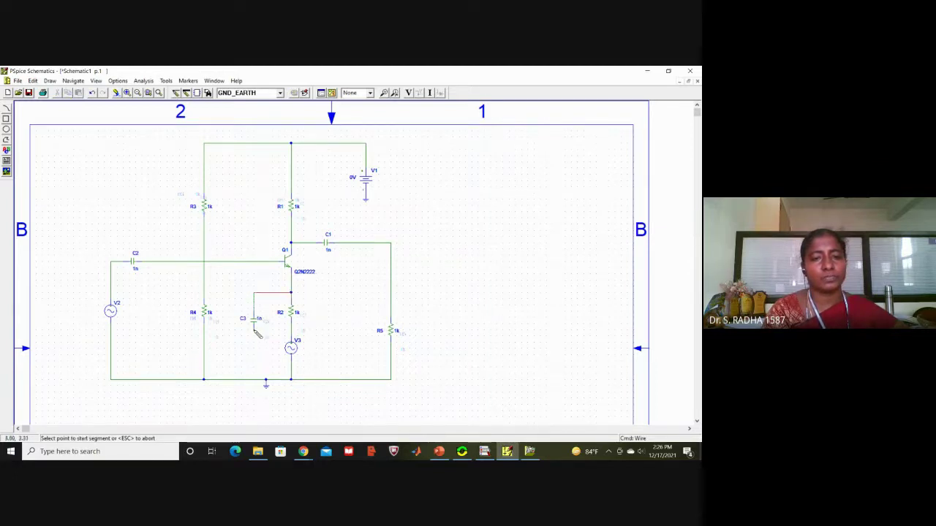
left_click(253, 380)
key("Escape")
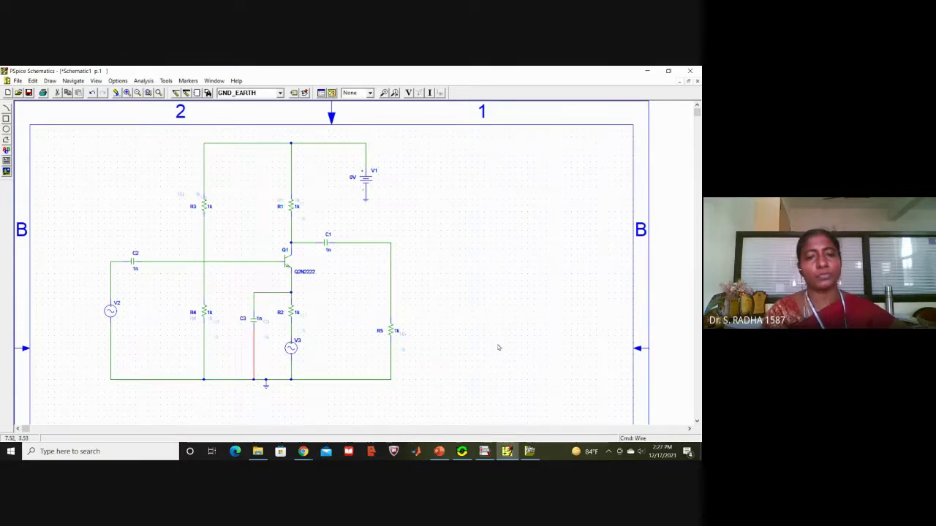
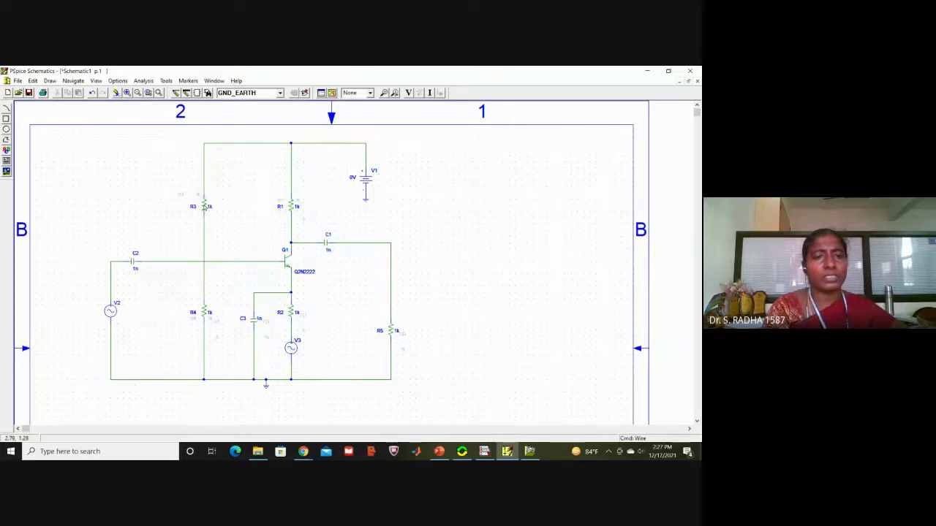
Step: Set the VALUE attribute of resistor R3 to 20k
double_click(205, 207)
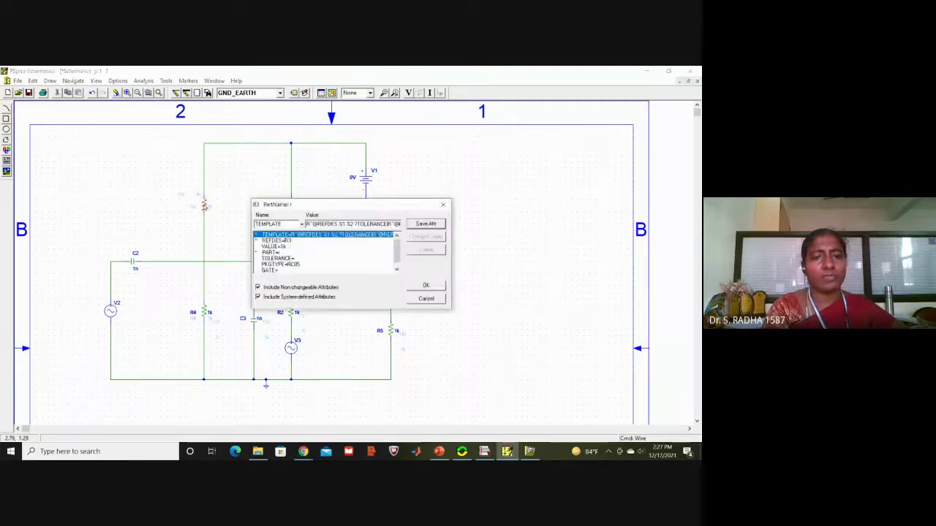
left_click(285, 247)
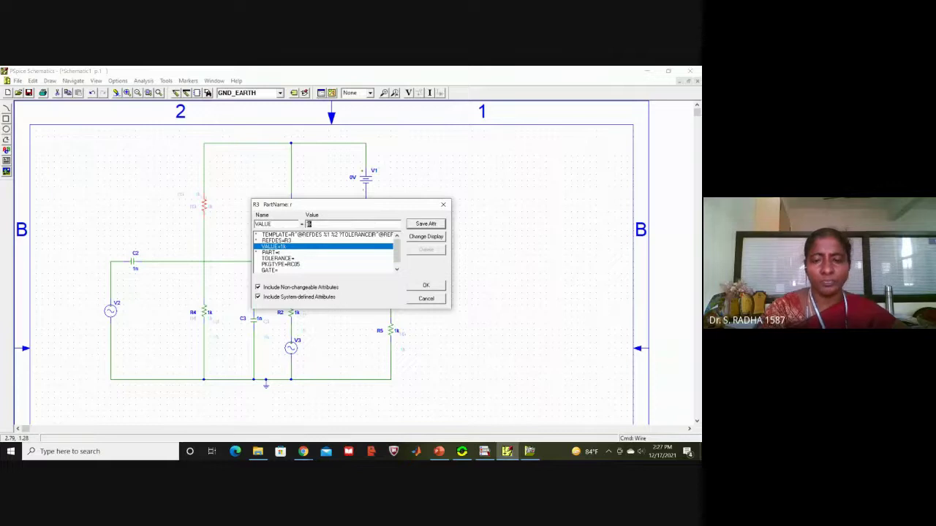
double_click(308, 225)
type("20")
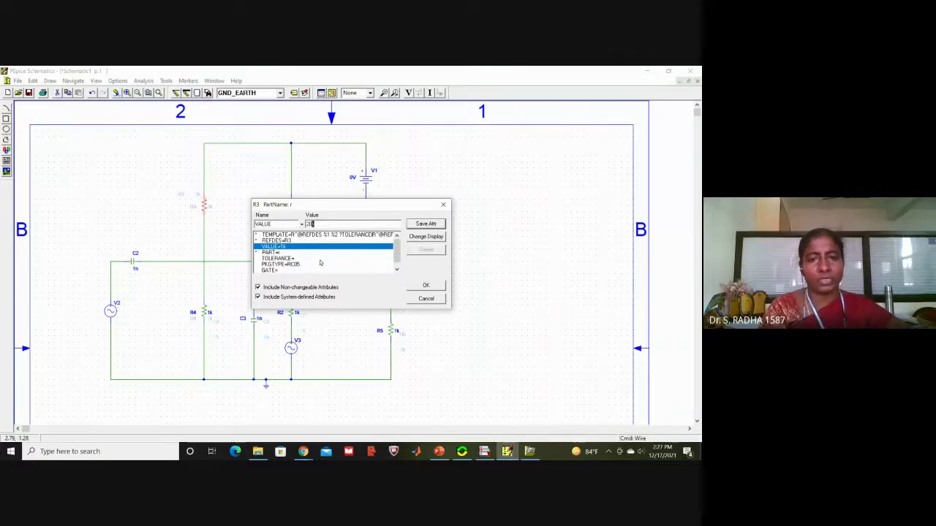
type("k")
left_click(431, 224)
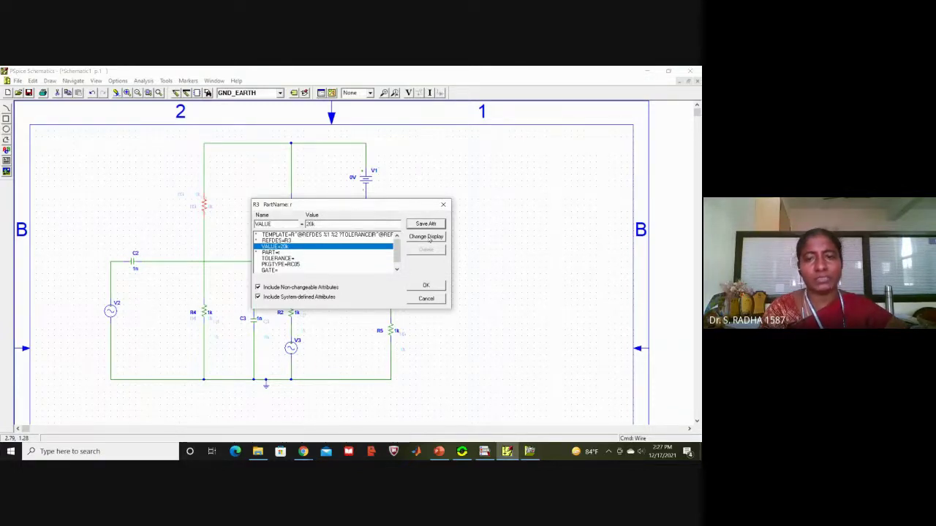
left_click(425, 286)
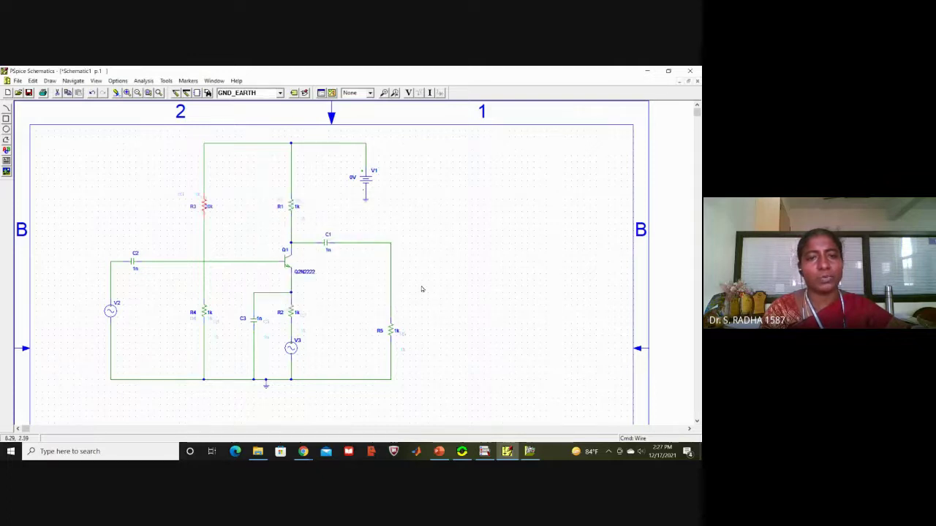
Step: Set the VALUE attribute of resistor R1 to 10k
left_click(292, 207)
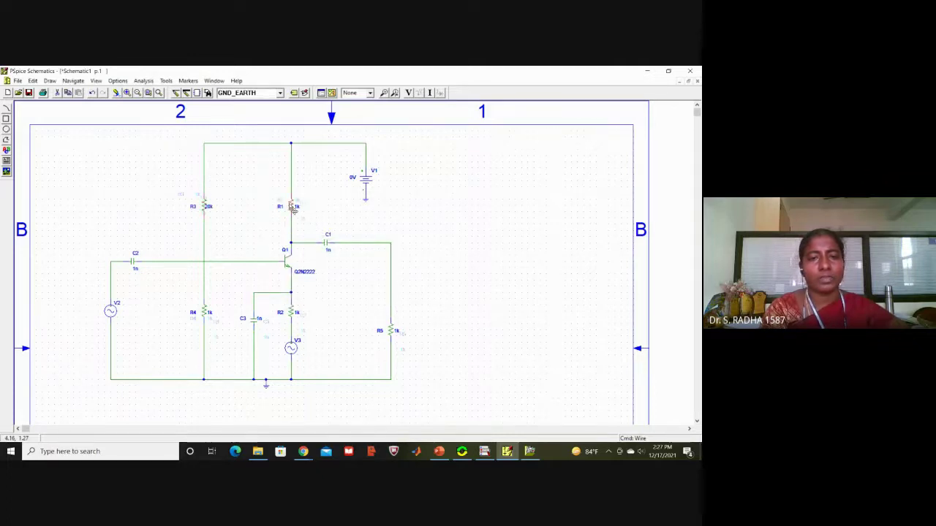
double_click(292, 207)
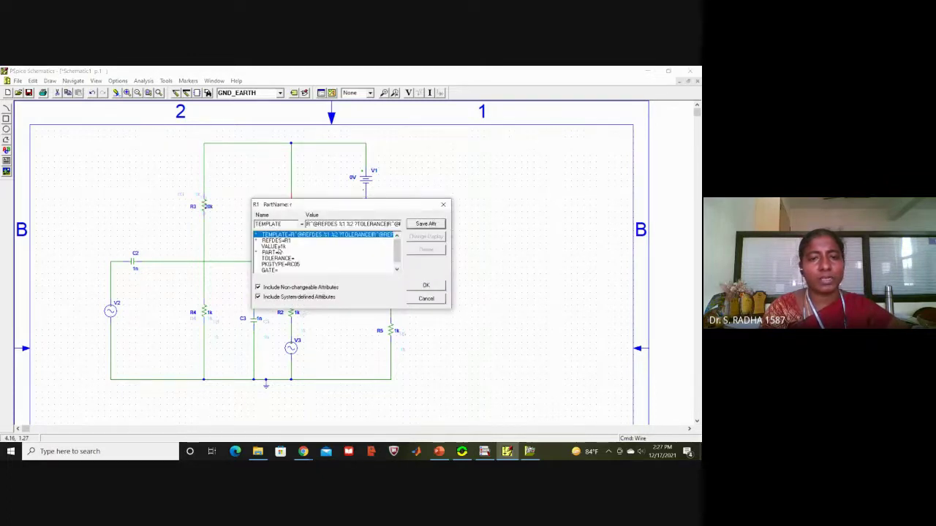
left_click(278, 247)
double_click(308, 224)
type("10k")
left_click(410, 224)
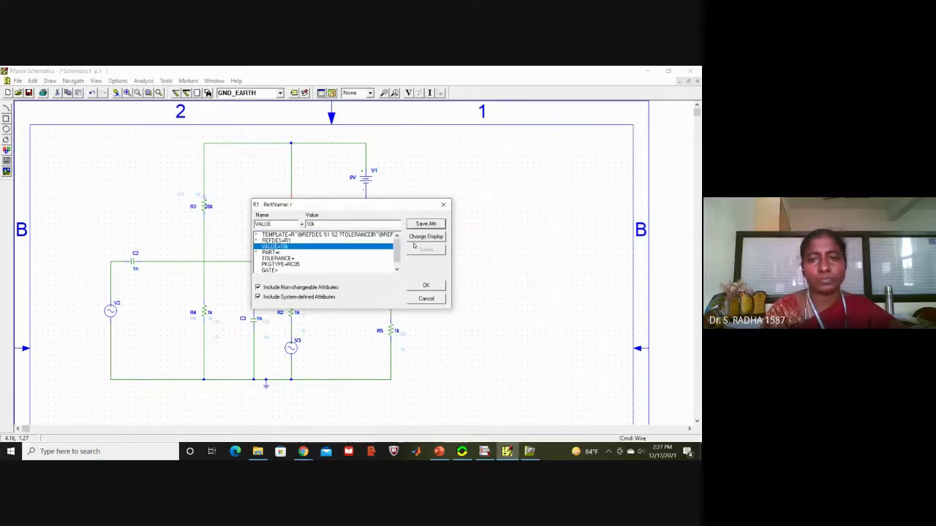
left_click(424, 284)
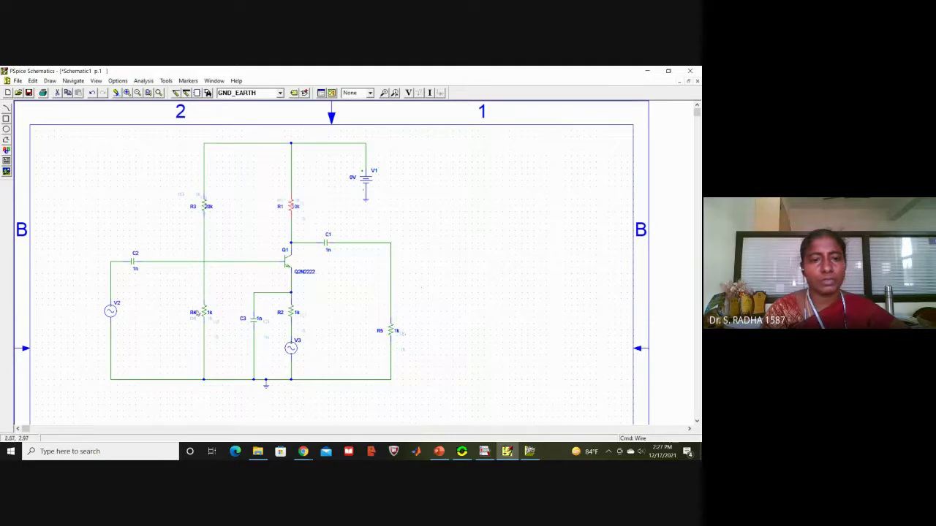
Step: Set the VALUE attribute of resistor R4 to 10k
double_click(208, 317)
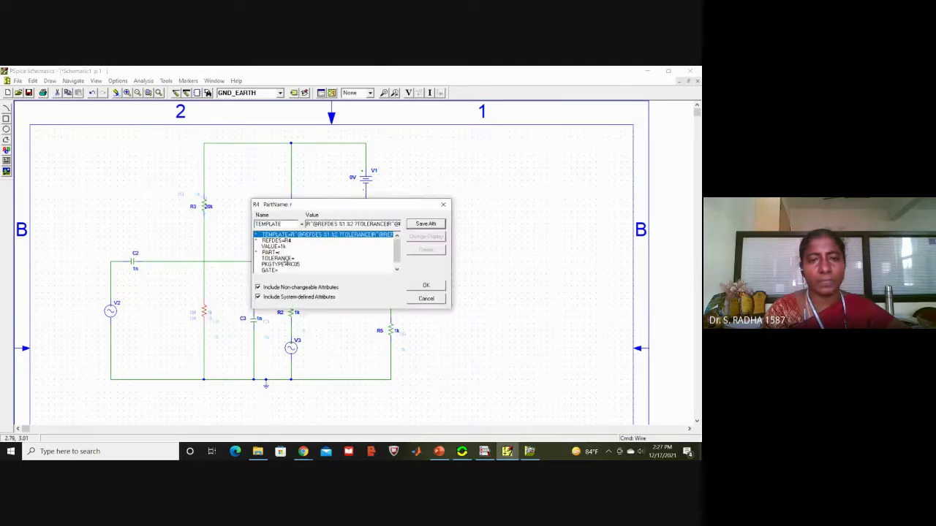
left_click(281, 247)
double_click(308, 224)
type("10k")
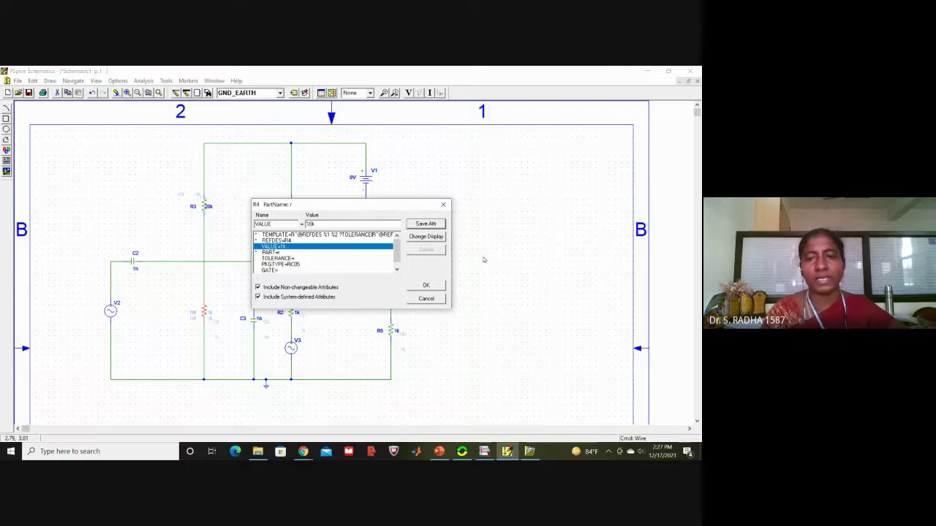
left_click(441, 225)
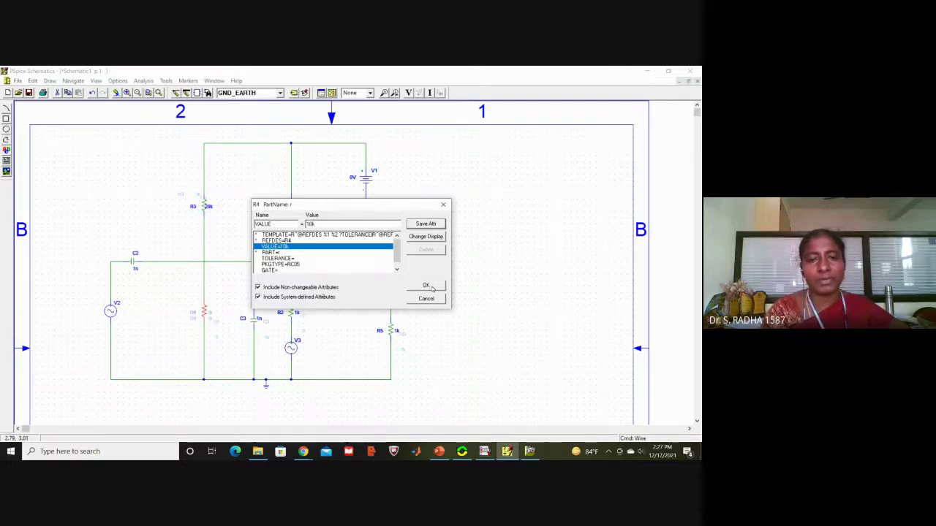
left_click(427, 286)
Step: Set the VALUE attribute of emitter resistor R2 to 10k
double_click(291, 312)
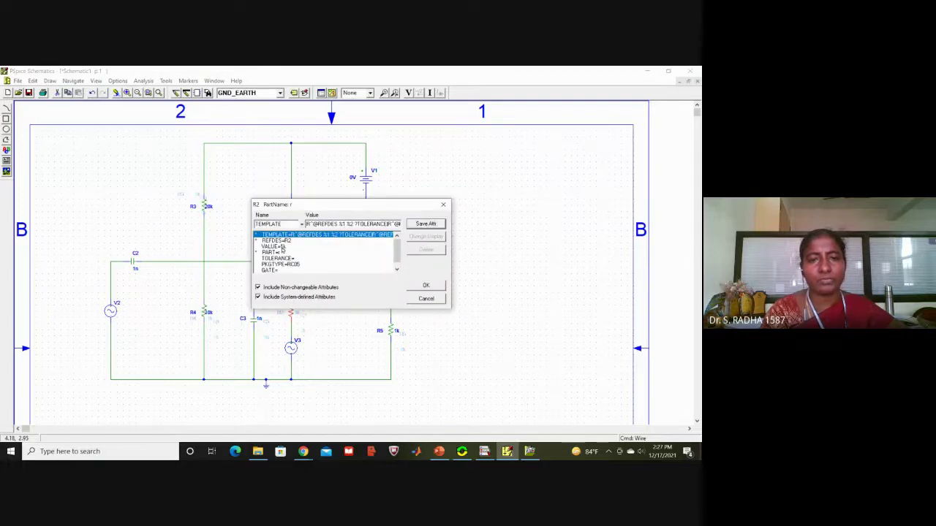
left_click(282, 247)
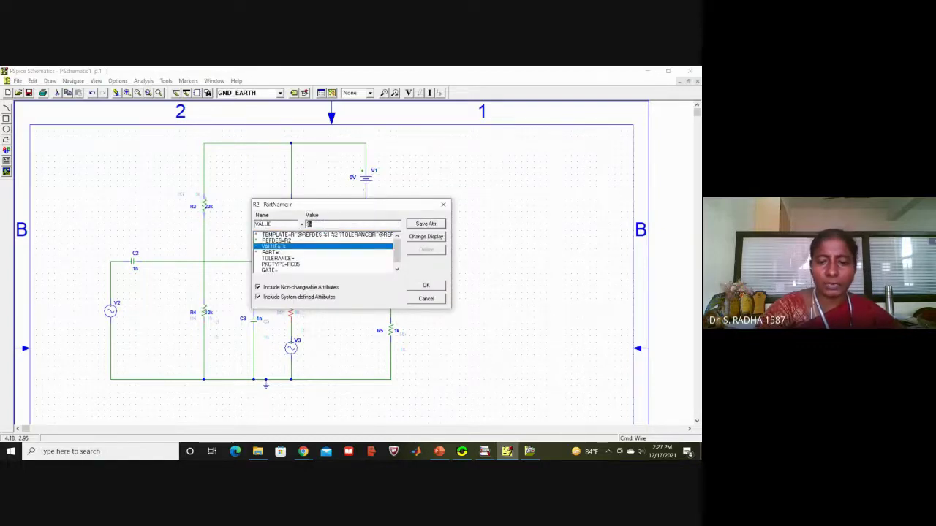
left_click(425, 224)
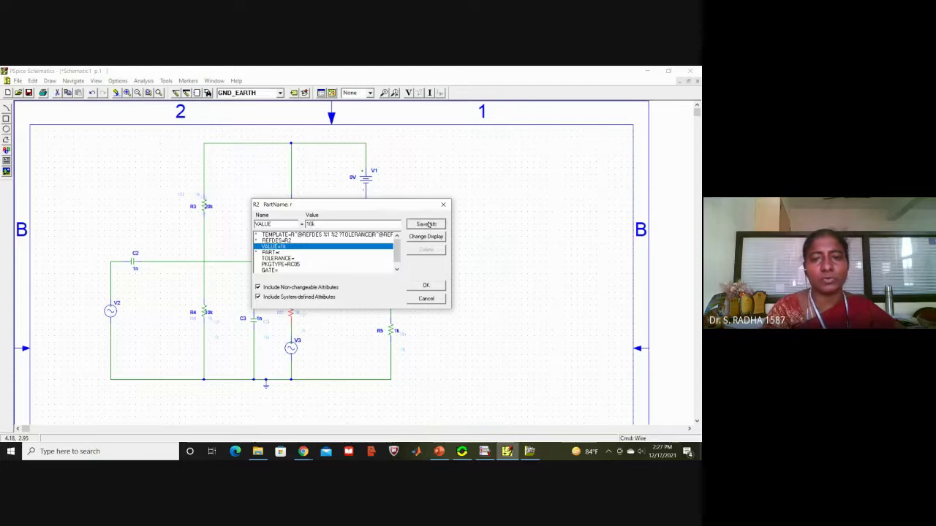
left_click(425, 285)
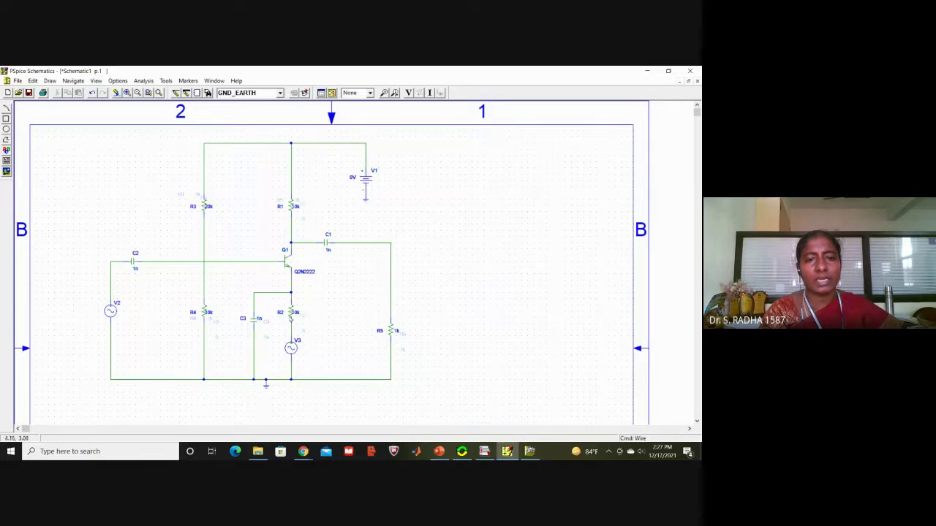
Step: Set the VALUE attribute of load resistor R5 to 1.5k
double_click(392, 333)
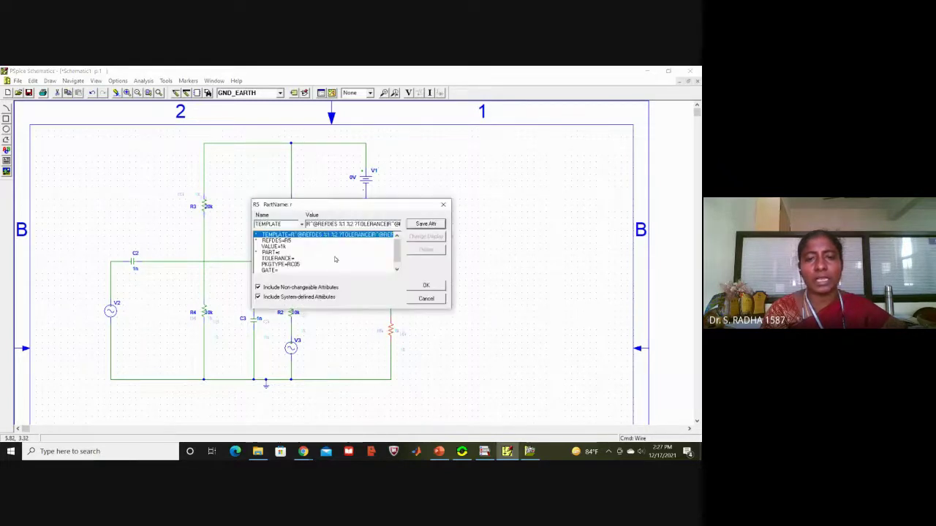
left_click(284, 247)
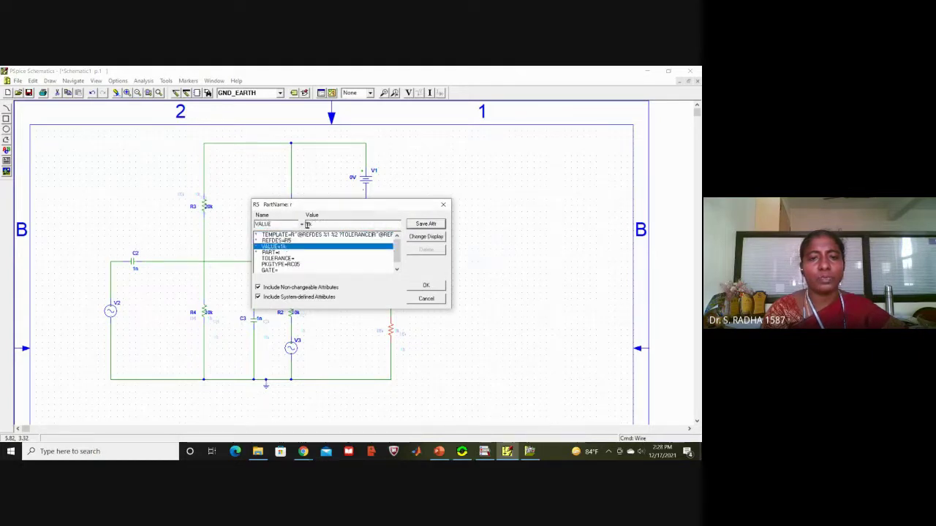
double_click(308, 224)
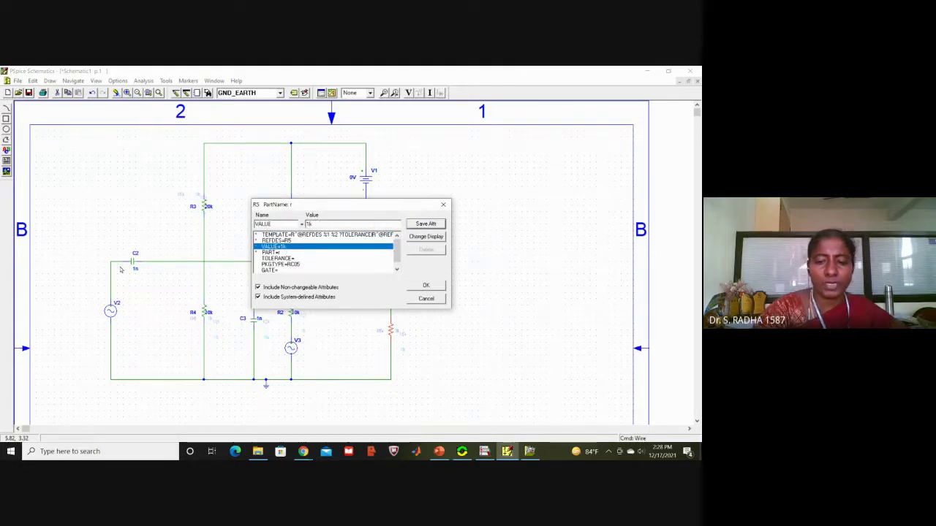
type("1.5k")
left_click(442, 224)
left_click(427, 286)
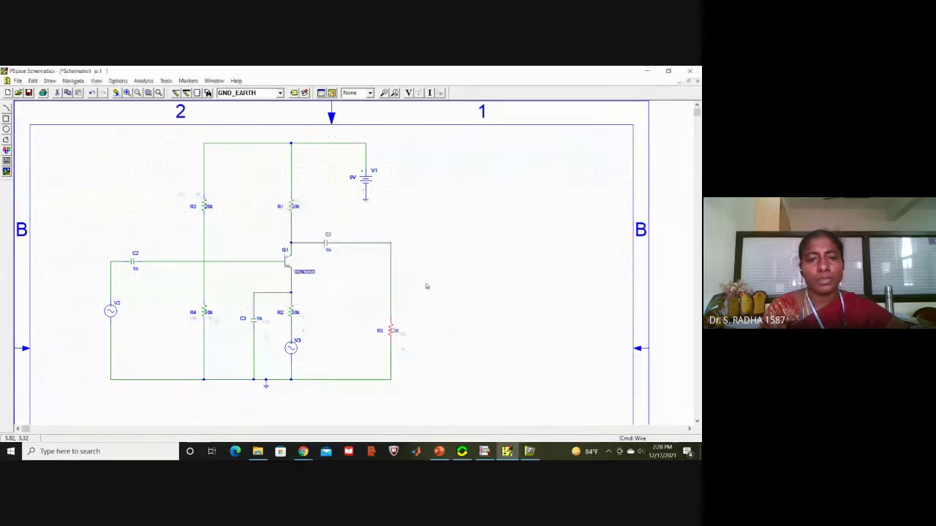
Step: Set the VALUE attribute of capacitor C3 to 0.1u
double_click(256, 323)
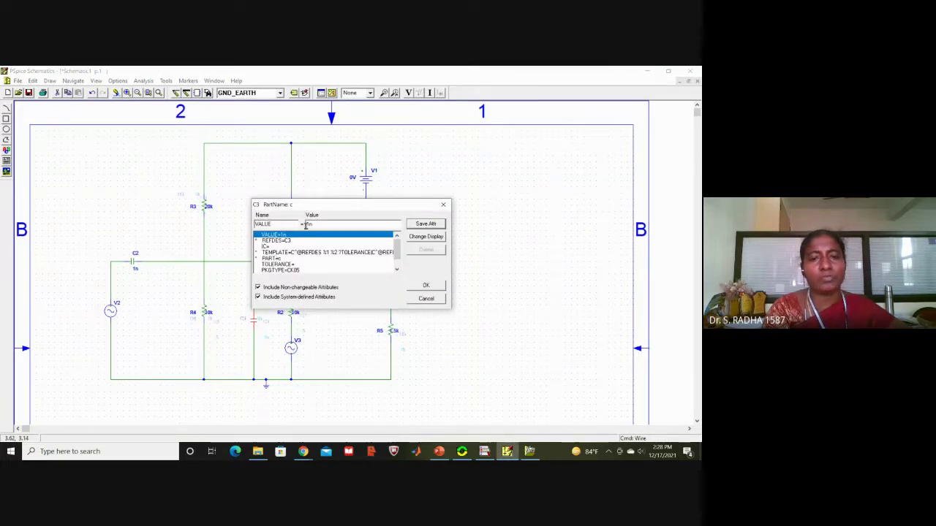
type("0.1u")
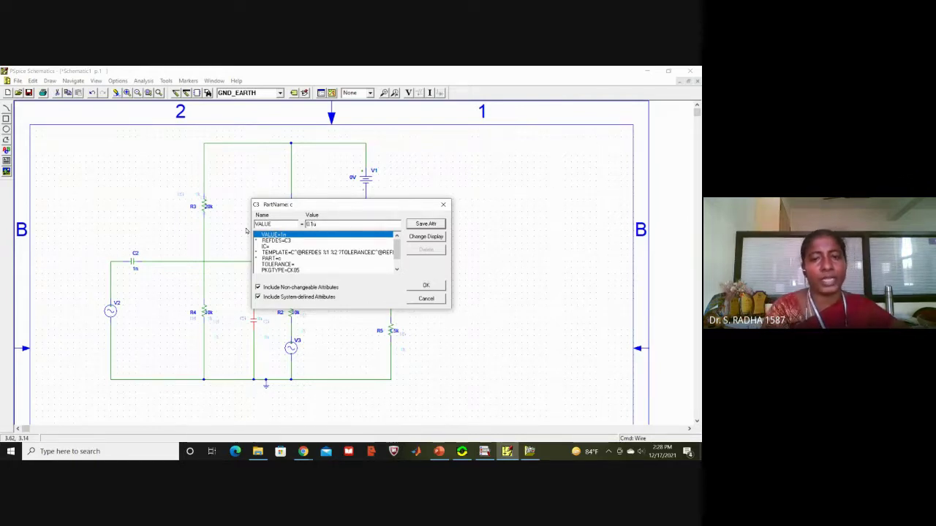
left_click(430, 225)
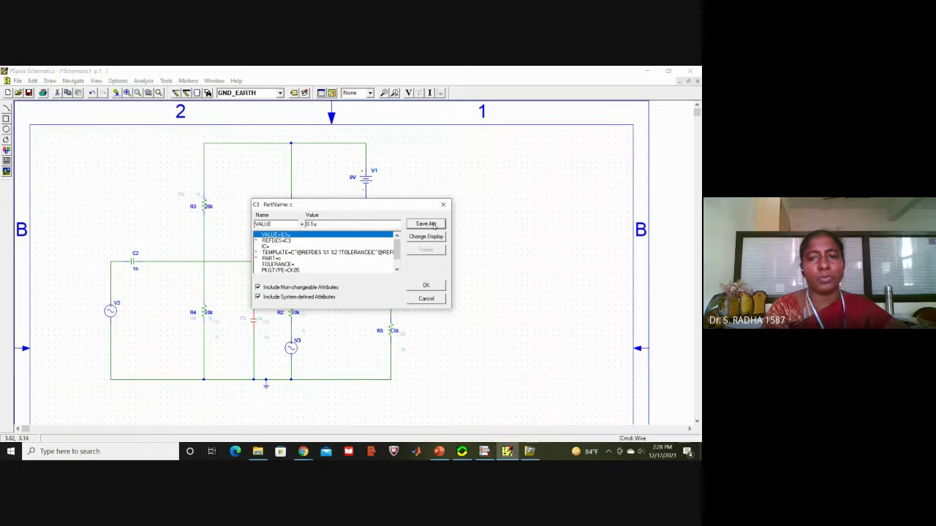
left_click(423, 285)
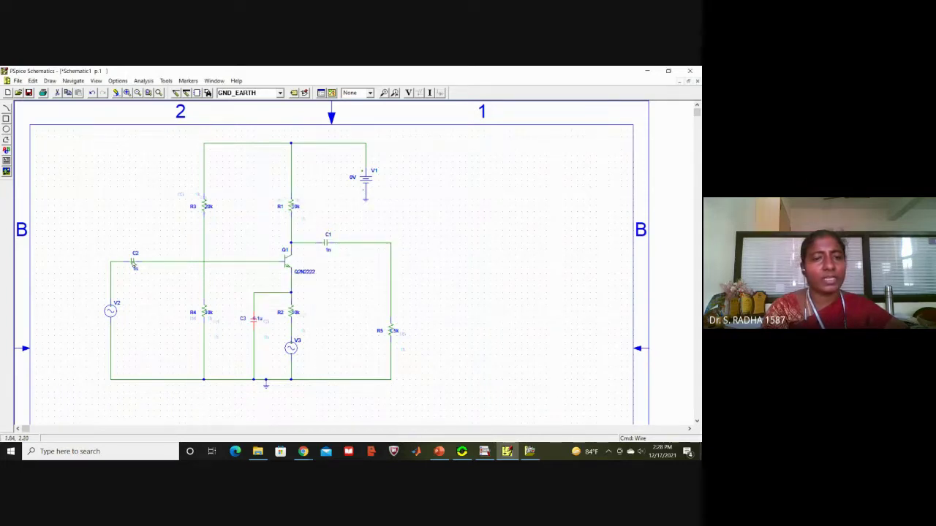
Step: Set the VALUE attribute of input capacitor C2 to 0.01u
double_click(134, 264)
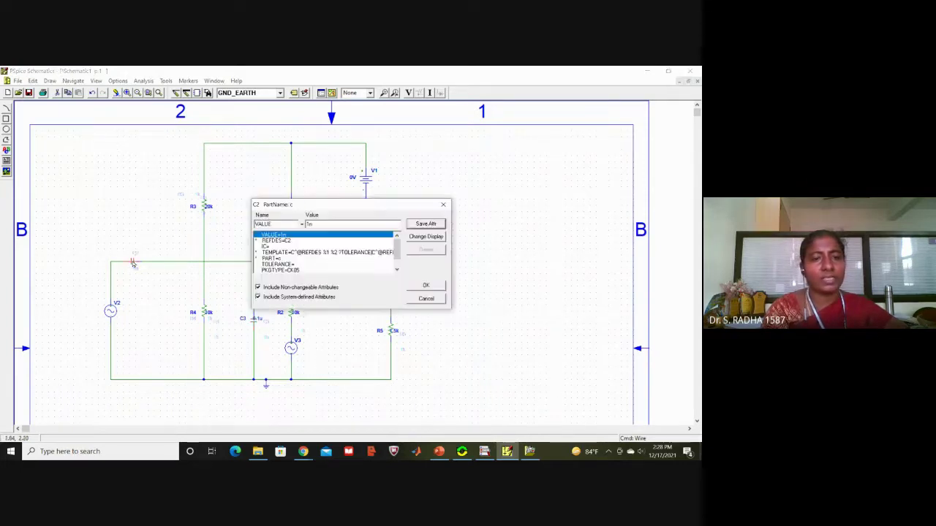
left_click(313, 225)
type("0.01u")
left_click(427, 224)
left_click(426, 286)
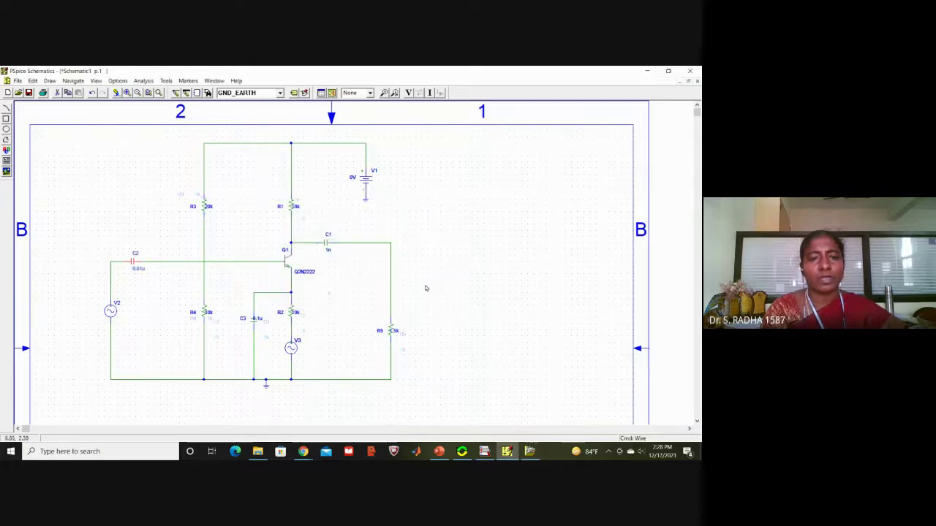
Step: Set the VALUE attribute of output capacitor C1 to 0.001u and clear the selection
double_click(327, 242)
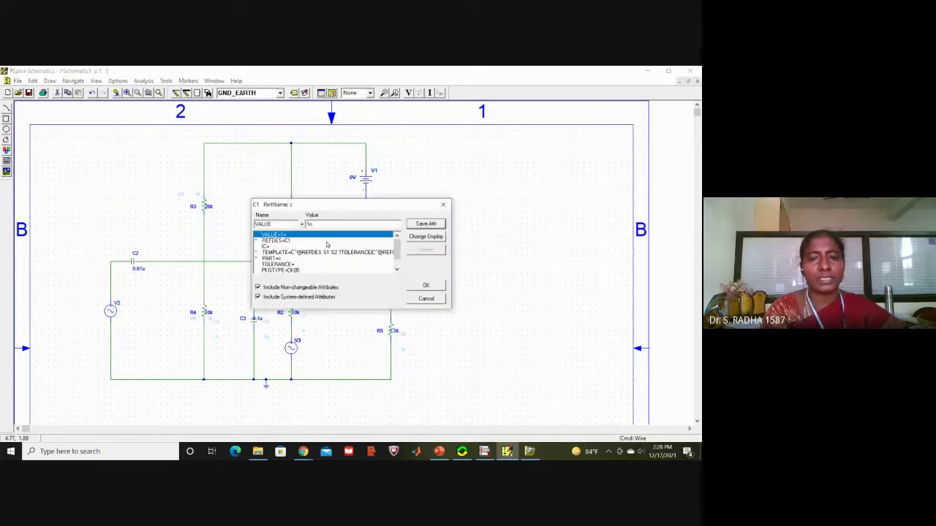
type("0.001u")
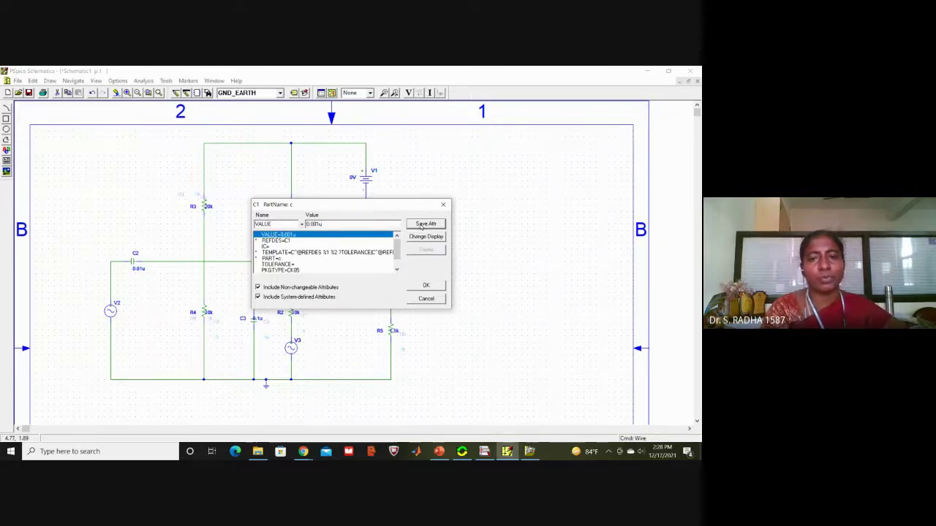
left_click(426, 286)
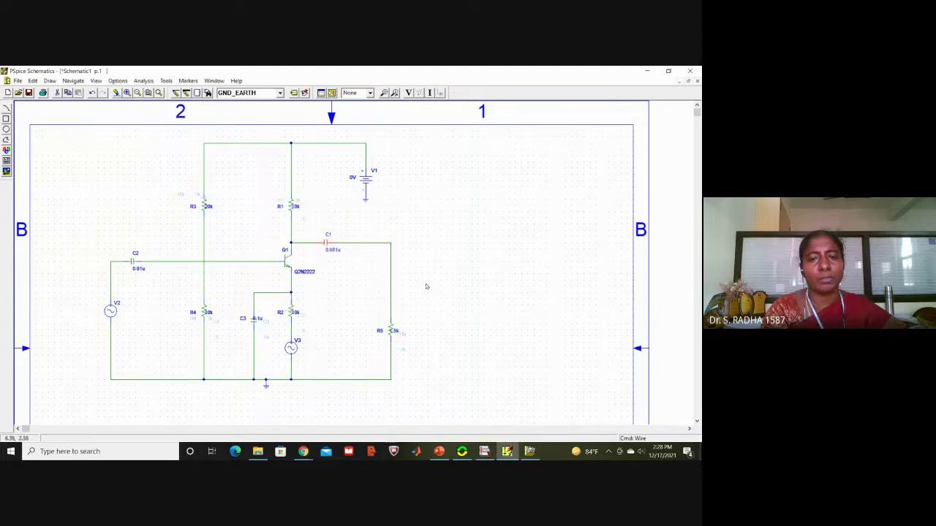
left_click(483, 275)
Step: Set the DC attribute of supply V1 to 30V and clear the selection
double_click(365, 179)
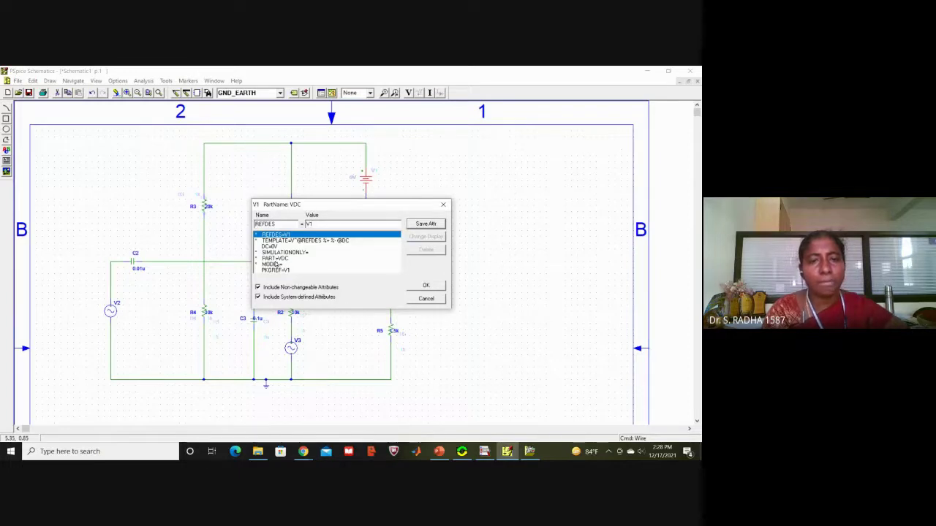
left_click(277, 247)
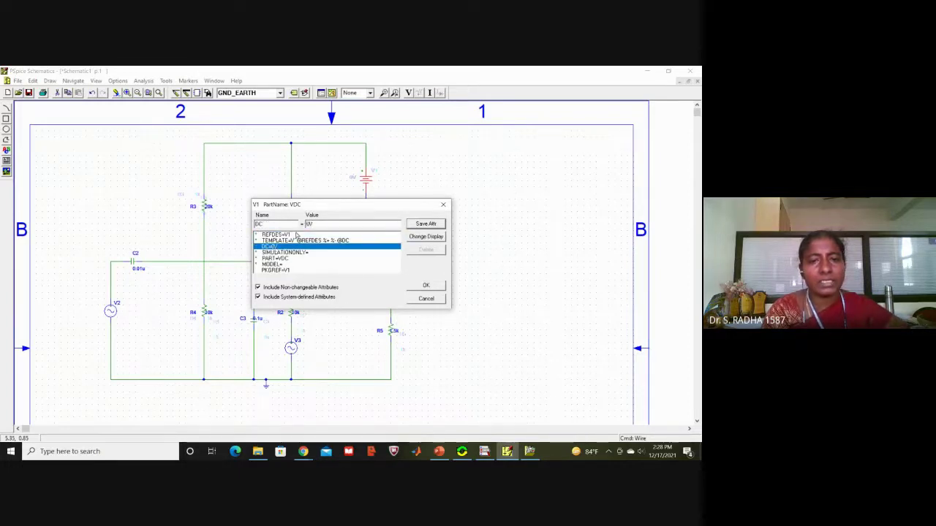
double_click(308, 224)
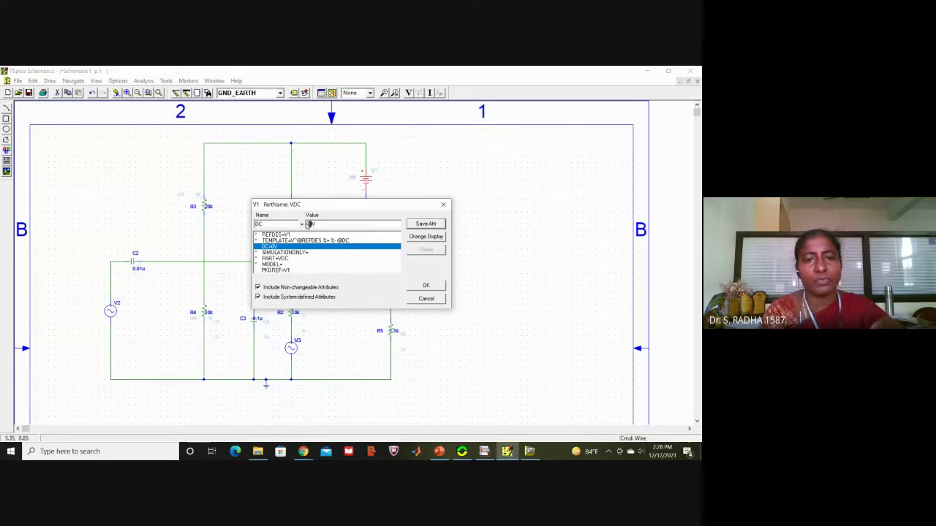
left_click(426, 224)
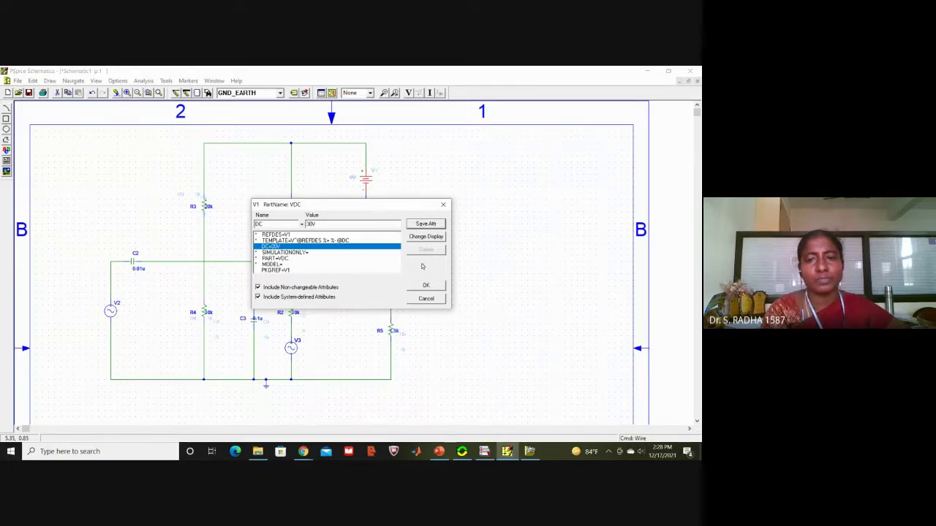
left_click(427, 287)
left_click(494, 256)
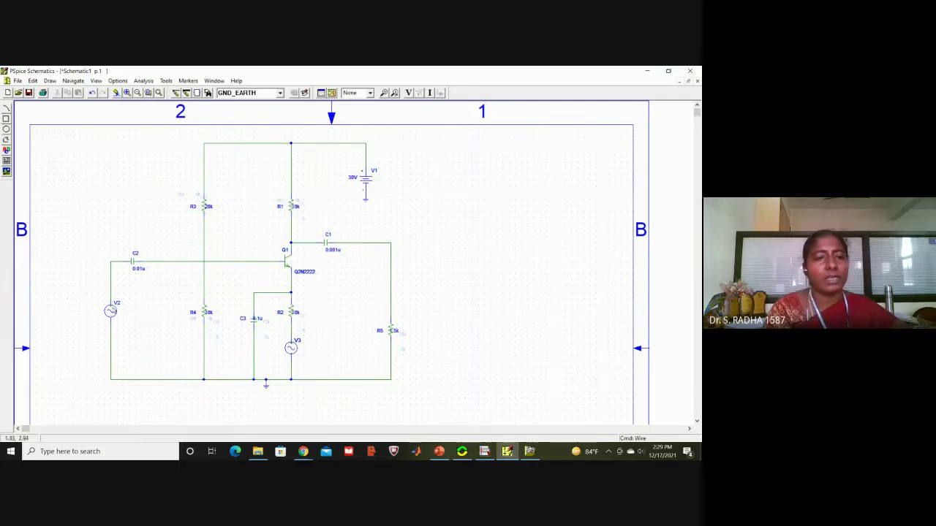
Step: Set the VAMPL attribute of sine source V2 to 1 and its FREQ attribute to 4k
double_click(110, 311)
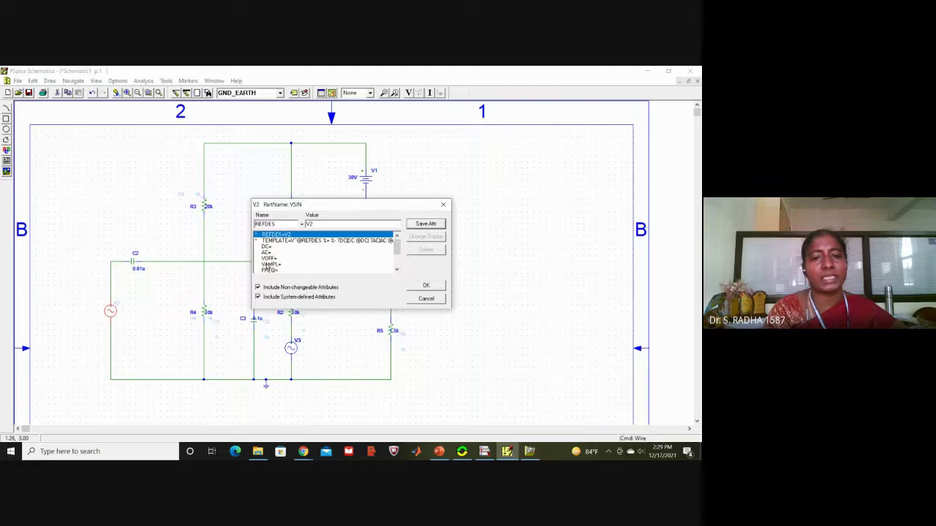
left_click(267, 265)
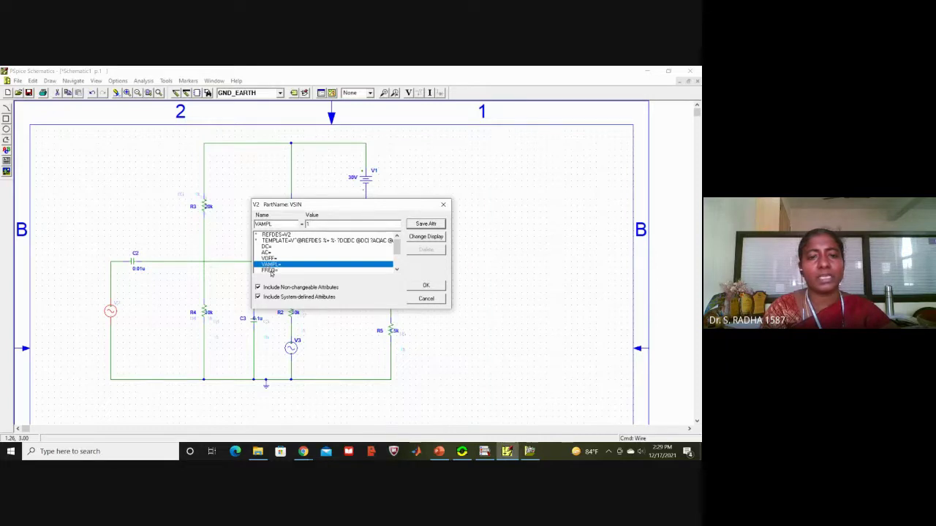
left_click(270, 270)
left_click(308, 278)
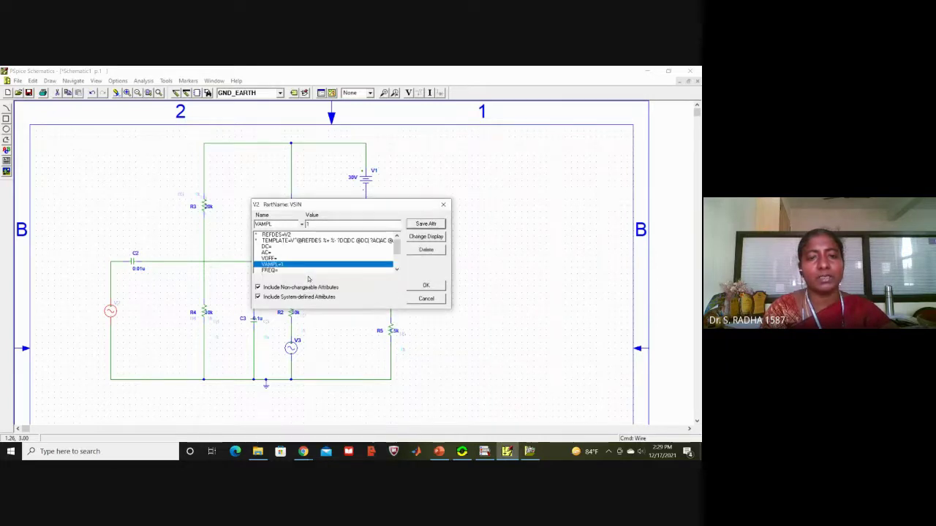
left_click(275, 271)
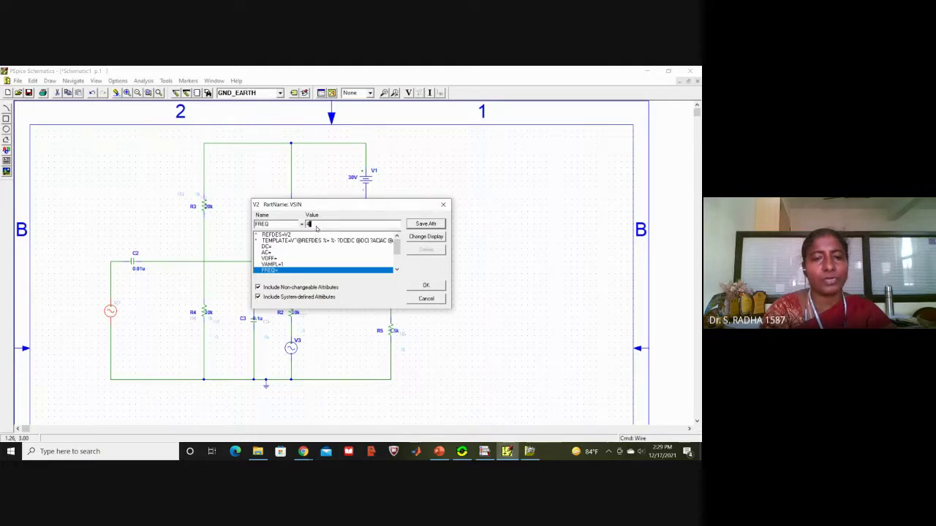
left_click(442, 226)
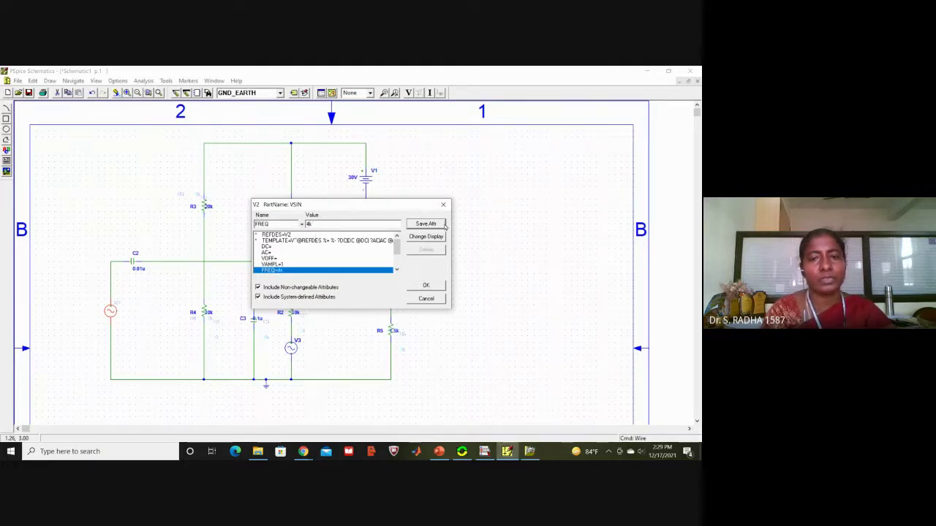
left_click(424, 286)
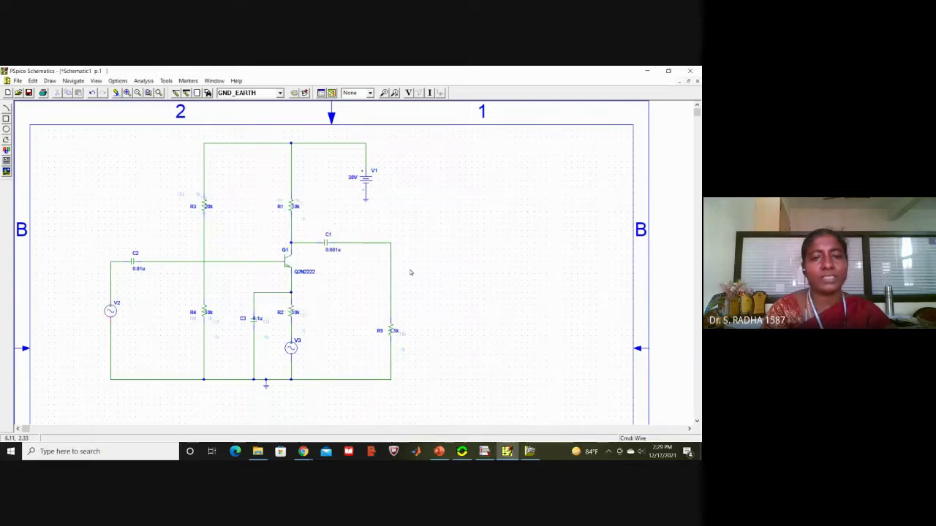
Step: Set the VAMPL attribute of sine source V3 to 0.5 and its FREQ attribute to 400
double_click(291, 348)
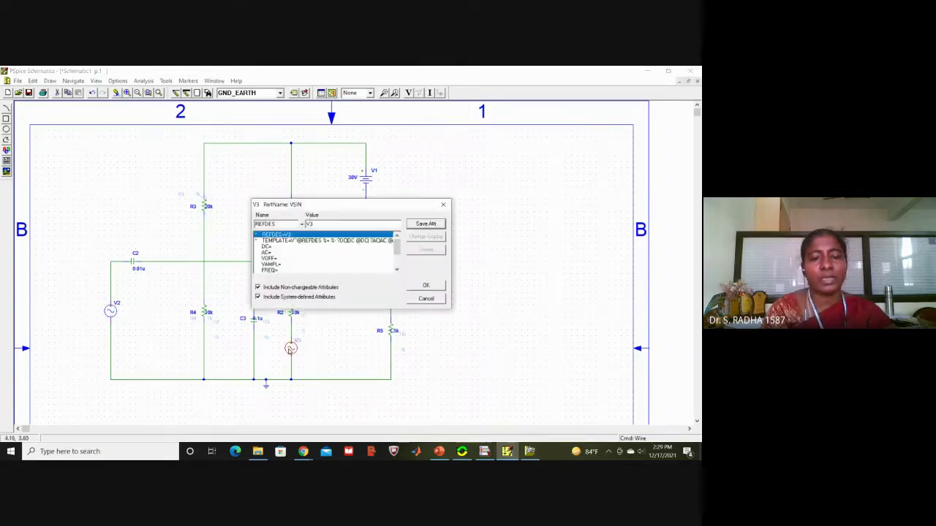
left_click(275, 265)
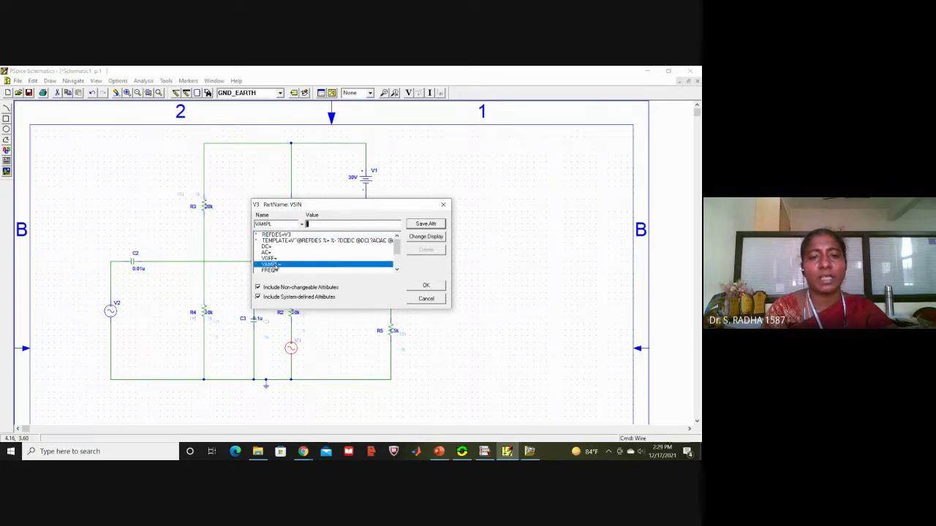
type("1")
type(".5")
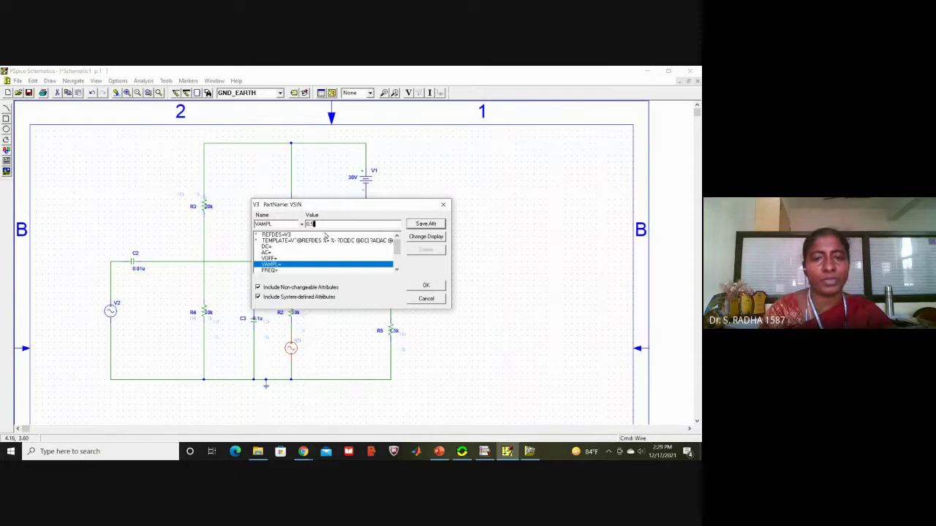
left_click(275, 270)
left_click(315, 278)
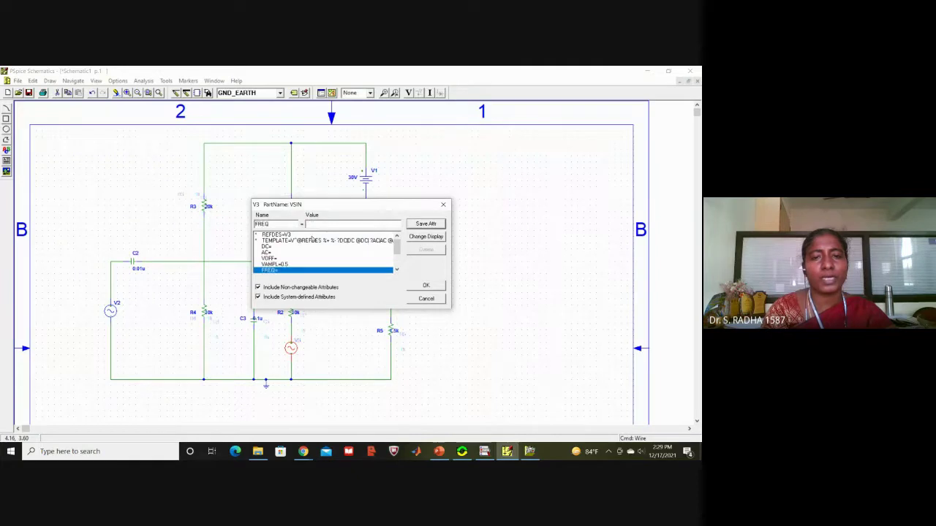
type("400")
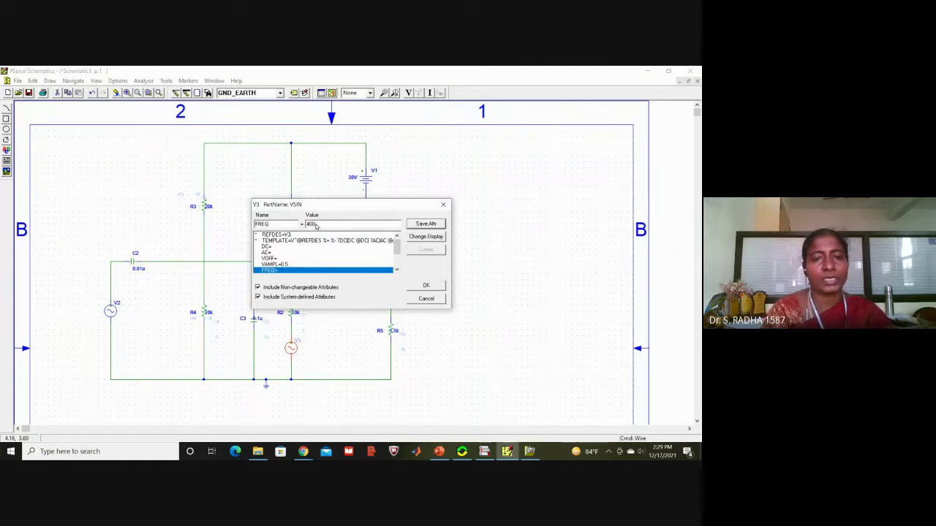
left_click(413, 225)
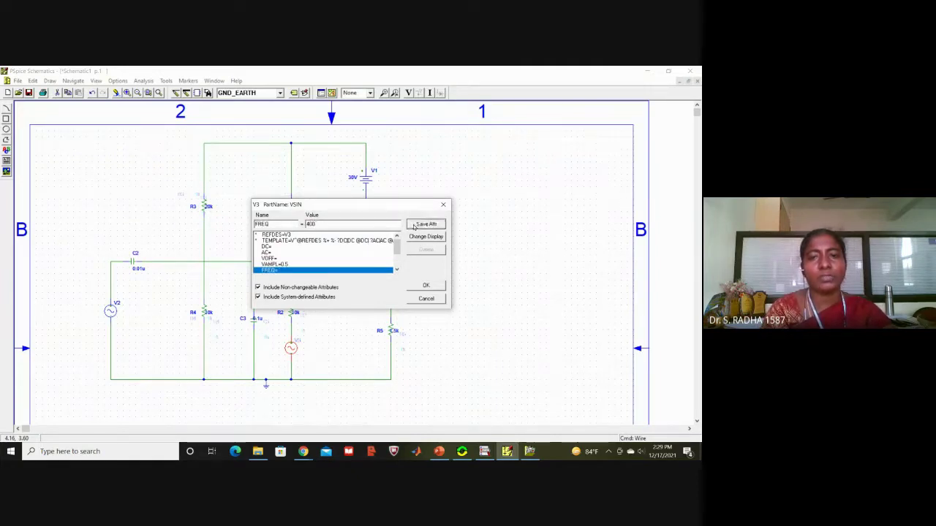
left_click(424, 286)
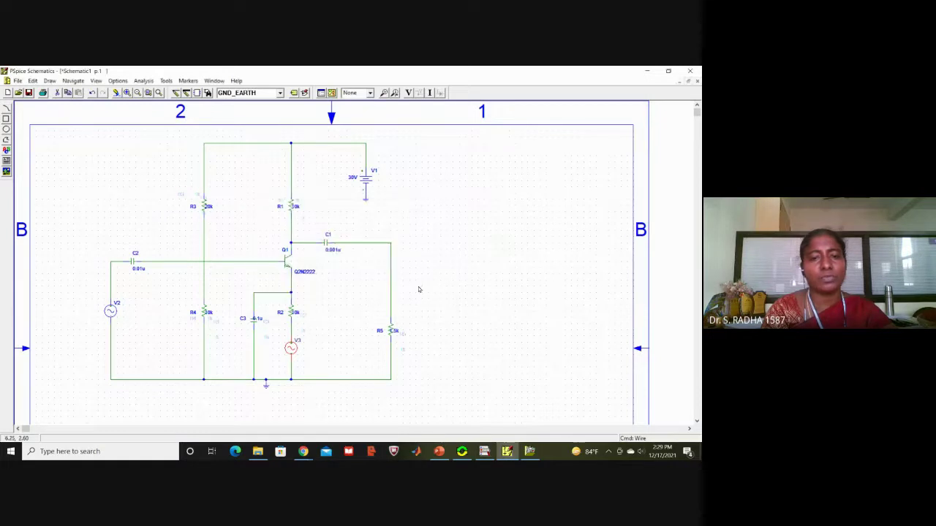
Step: Set the VOFF attribute of sine source V2 to 0
double_click(110, 312)
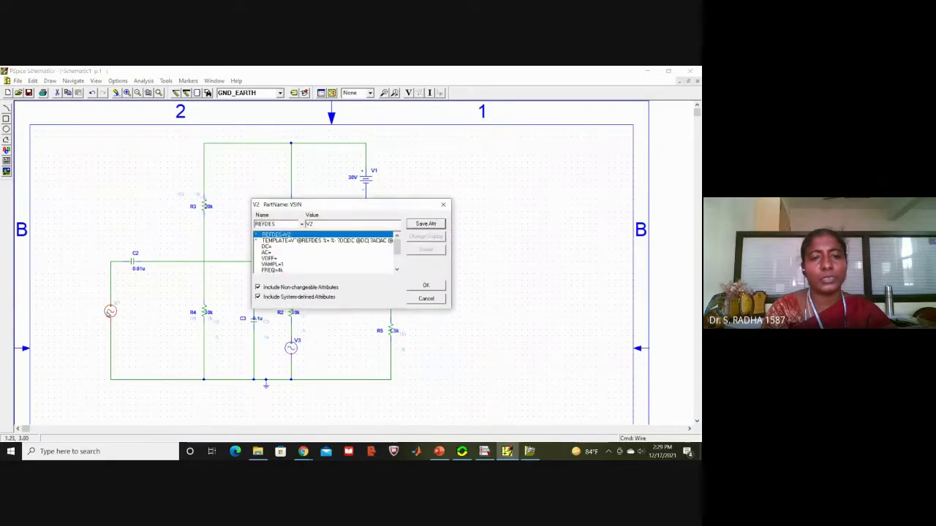
left_click(269, 258)
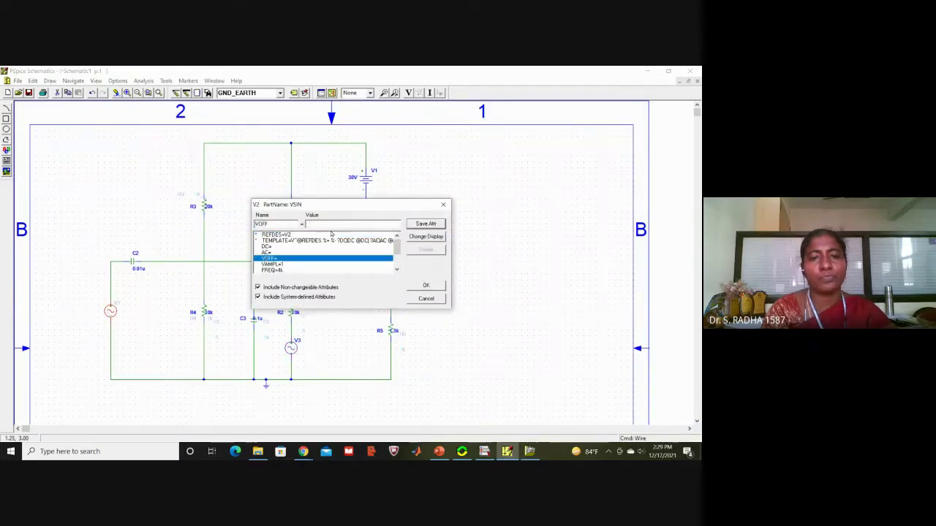
type("0")
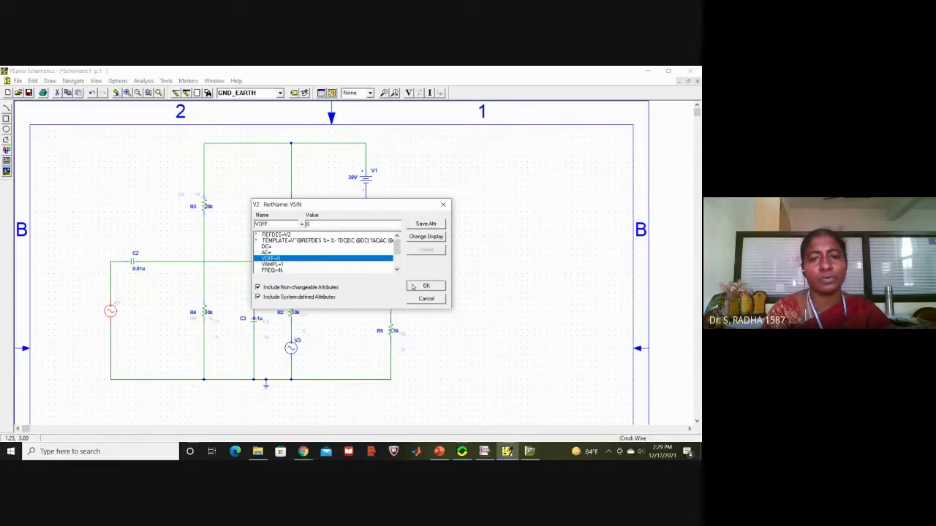
left_click(412, 285)
Step: Set the VOFF attribute of sine source V3 to 0 and clear the selection
double_click(291, 348)
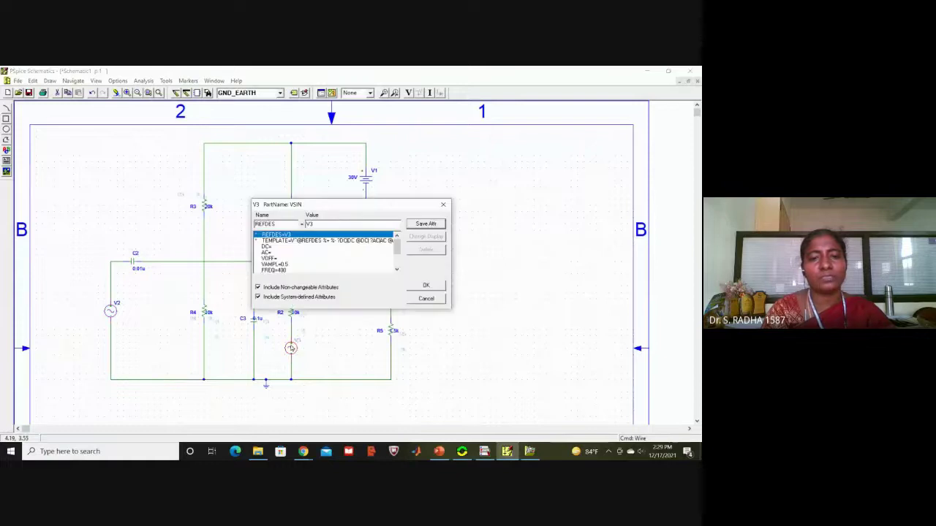
left_click(269, 258)
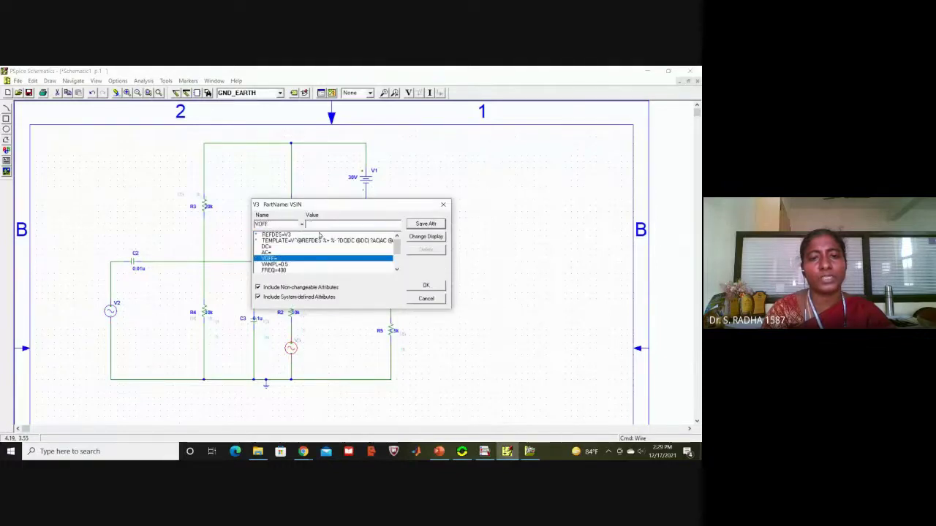
type("0")
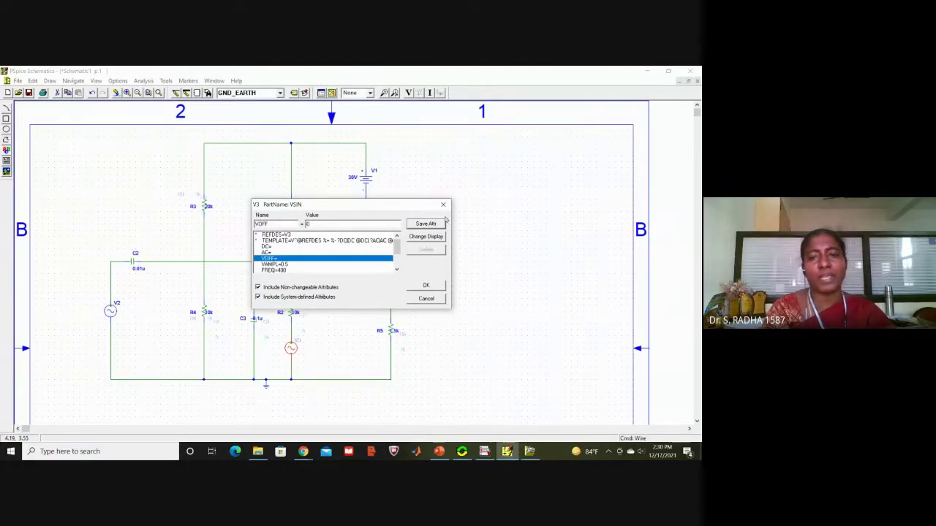
left_click(442, 225)
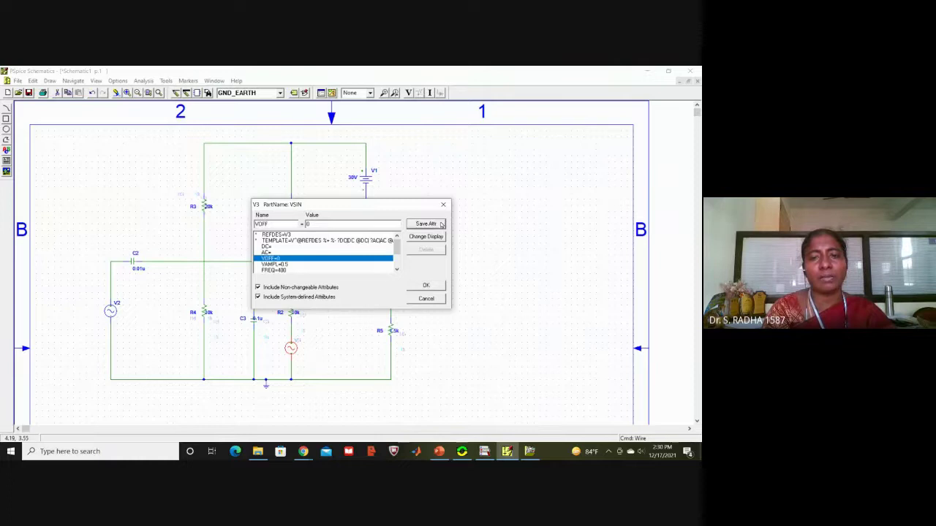
left_click(430, 286)
left_click(496, 262)
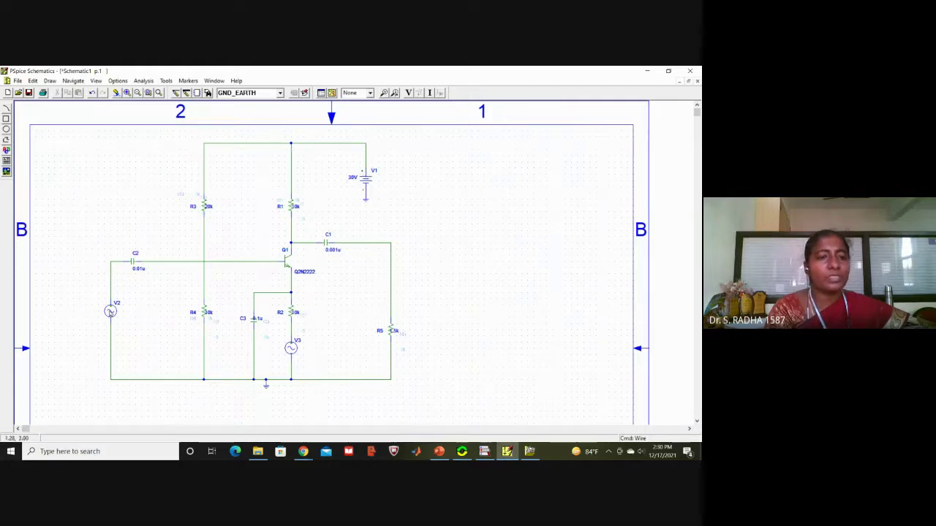
Step: Display both the name and value of the VAMPL attribute on the schematic for sine sources V2 and V3
double_click(110, 311)
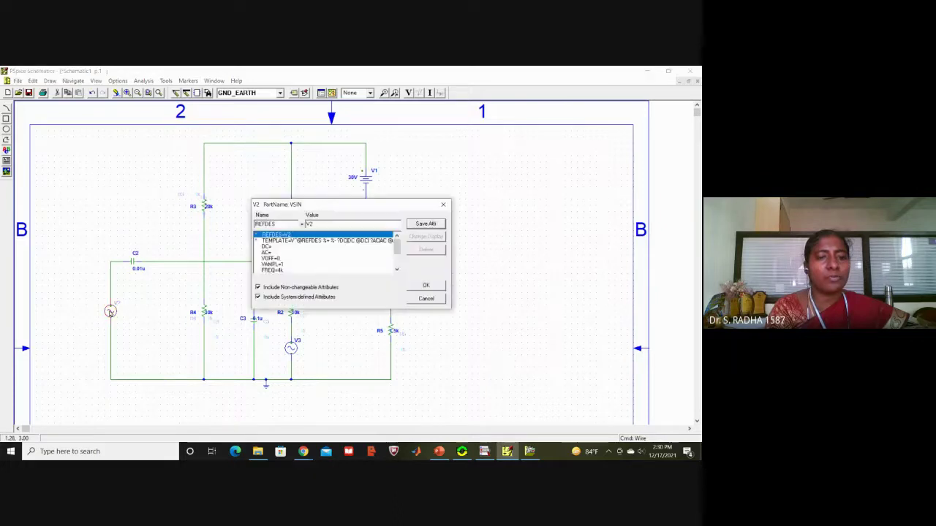
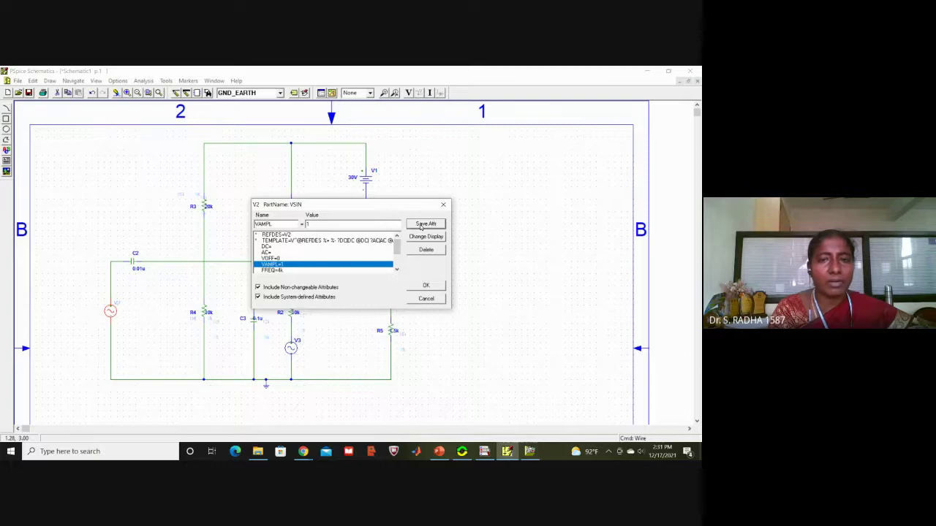
left_click(415, 288)
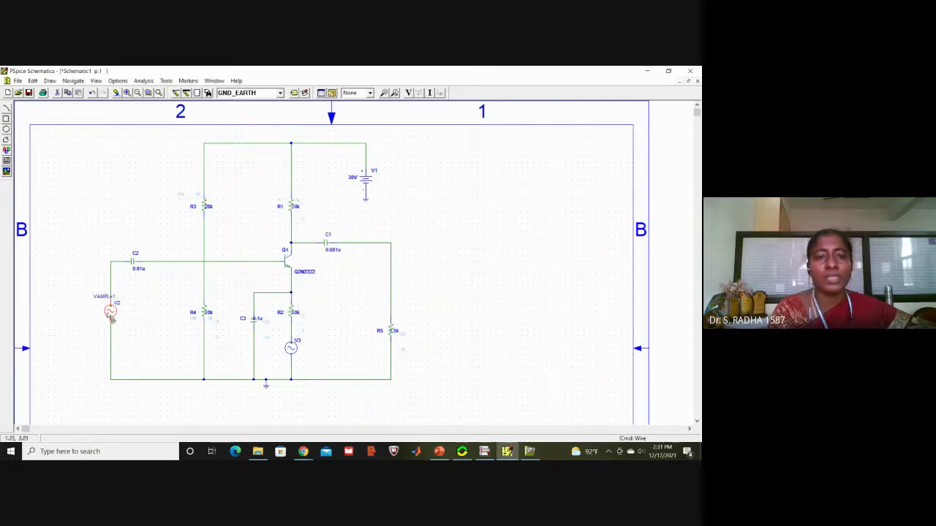
double_click(291, 349)
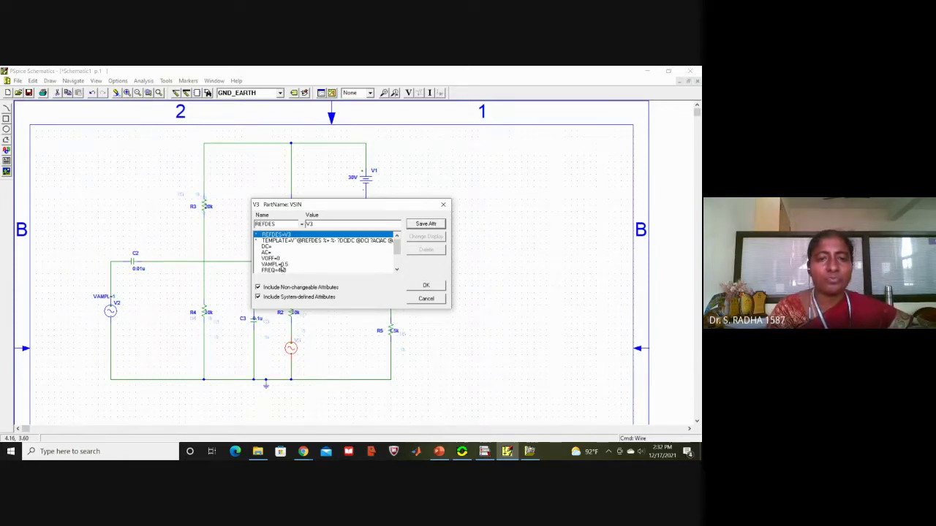
left_click(282, 266)
left_click(426, 236)
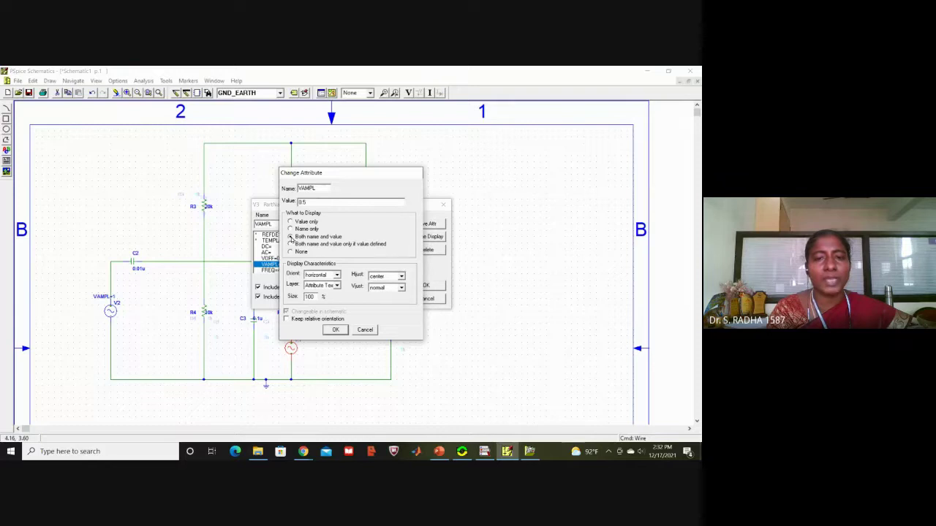
left_click(336, 330)
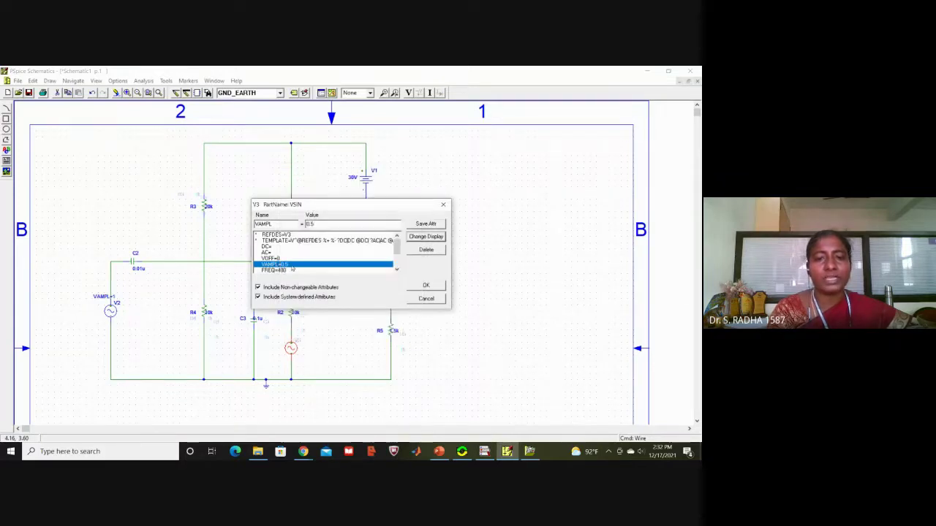
left_click(415, 286)
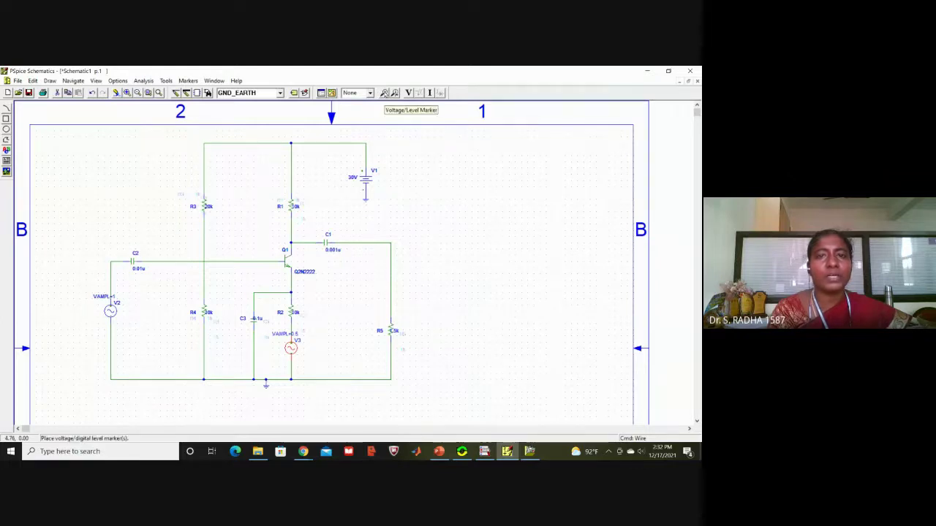
Step: Place voltage markers on the wires above V3 and V2 and at the output corner between C1 and R5
left_click(385, 94)
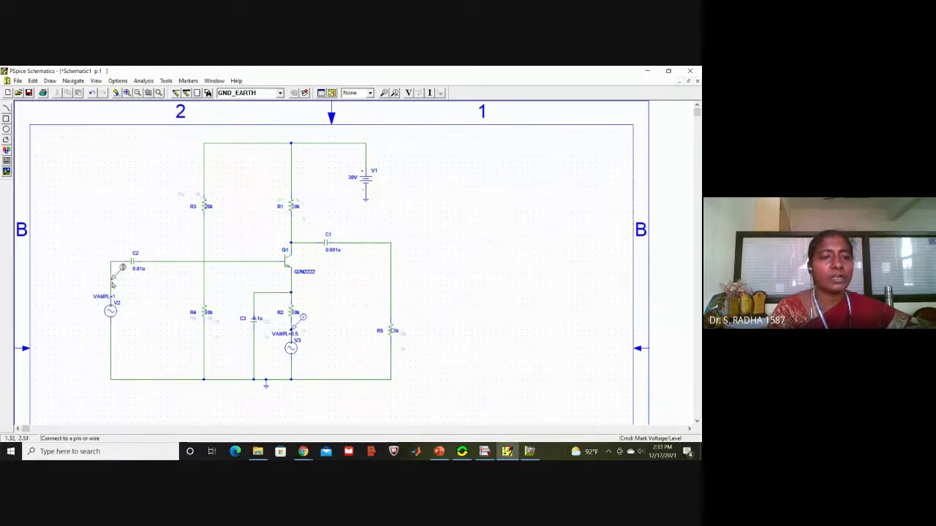
left_click(111, 284)
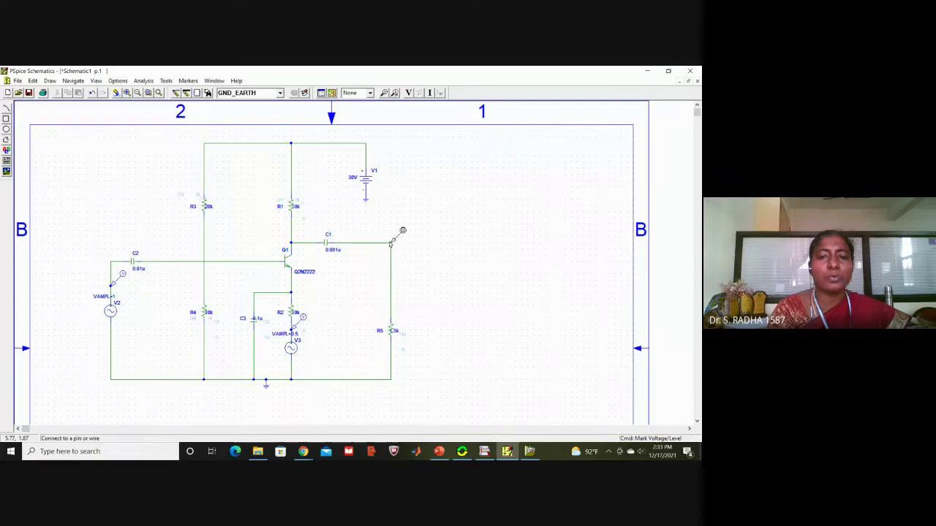
left_click(391, 243)
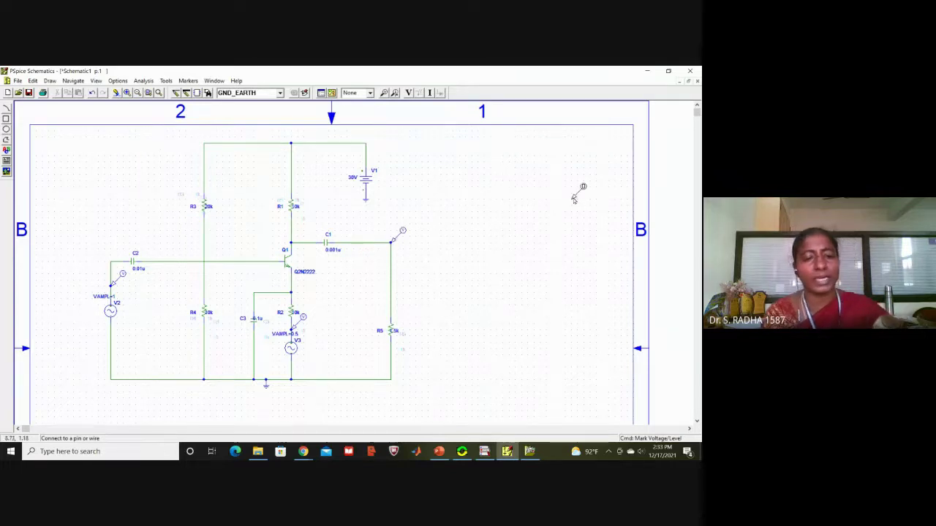
right_click(574, 201)
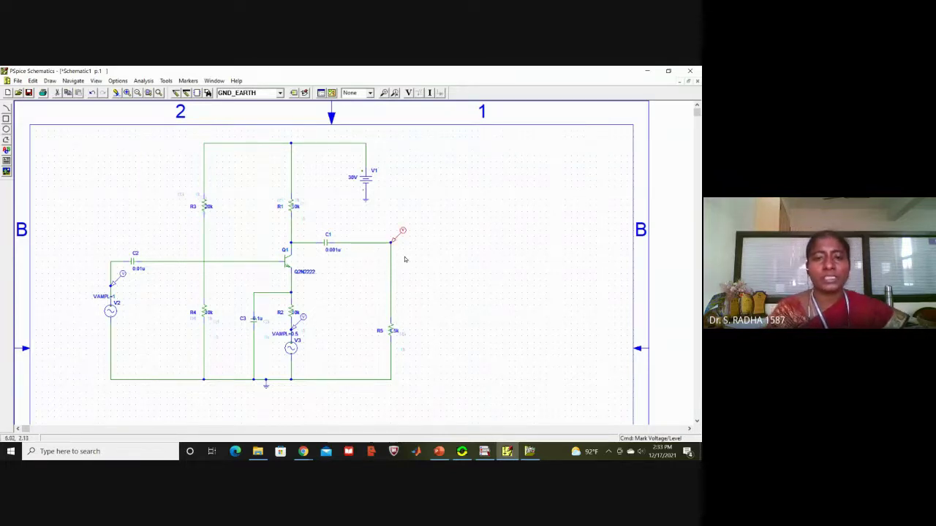
left_click(469, 276)
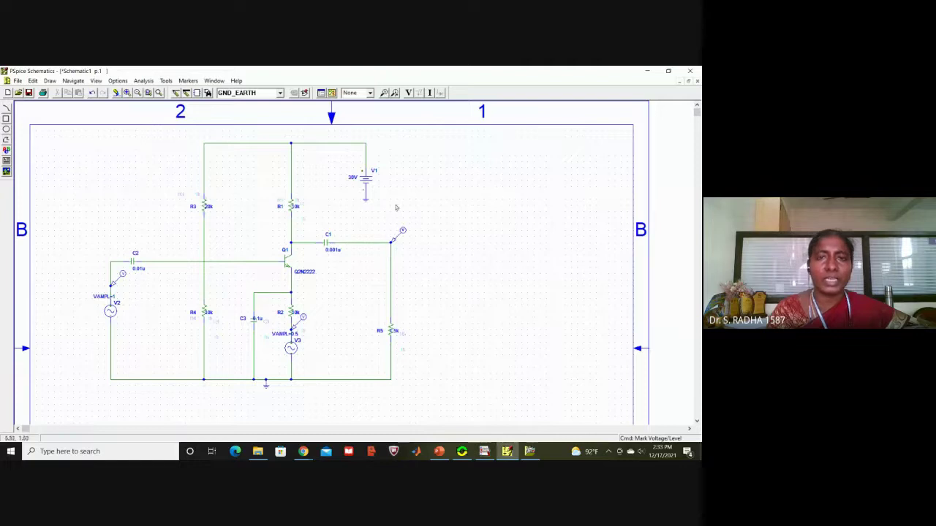
Step: Open the transient analysis settings and set the print step to 0ms
left_click(142, 81)
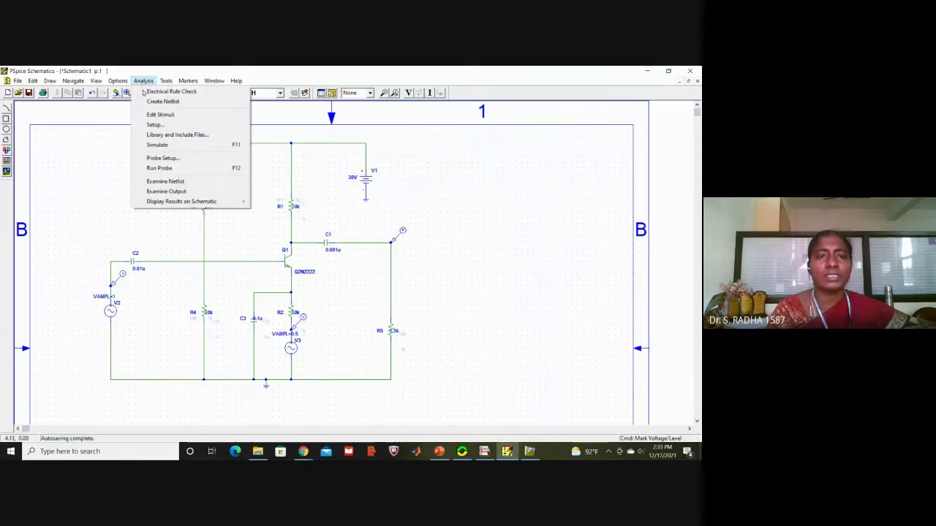
left_click(155, 124)
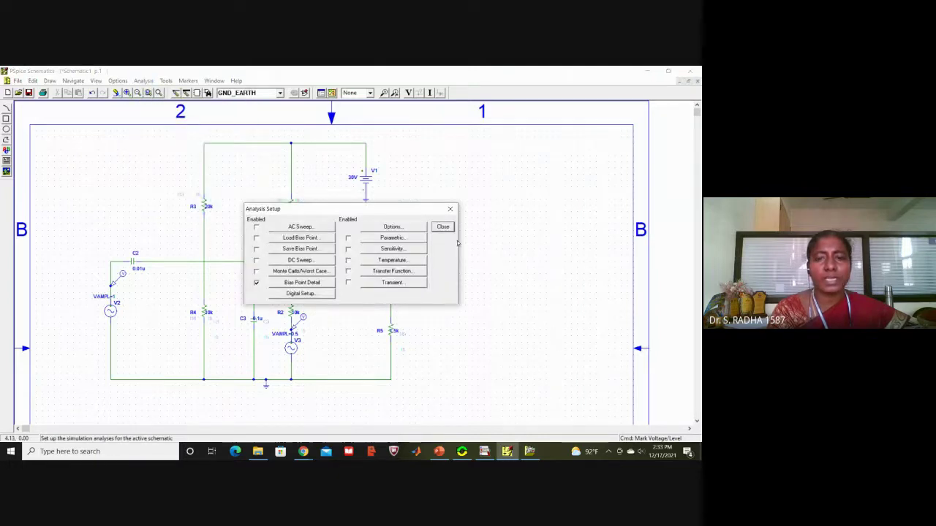
left_click(404, 284)
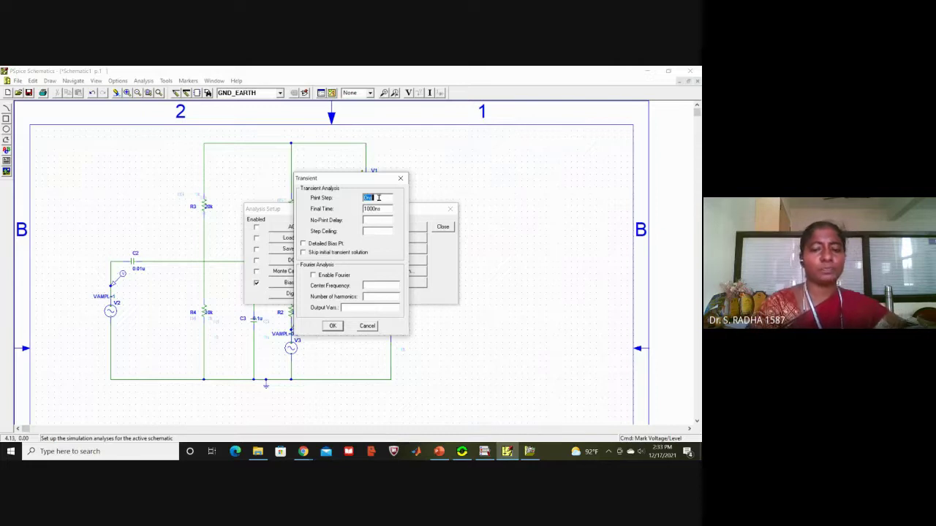
key("BackSpace")
type("0ns")
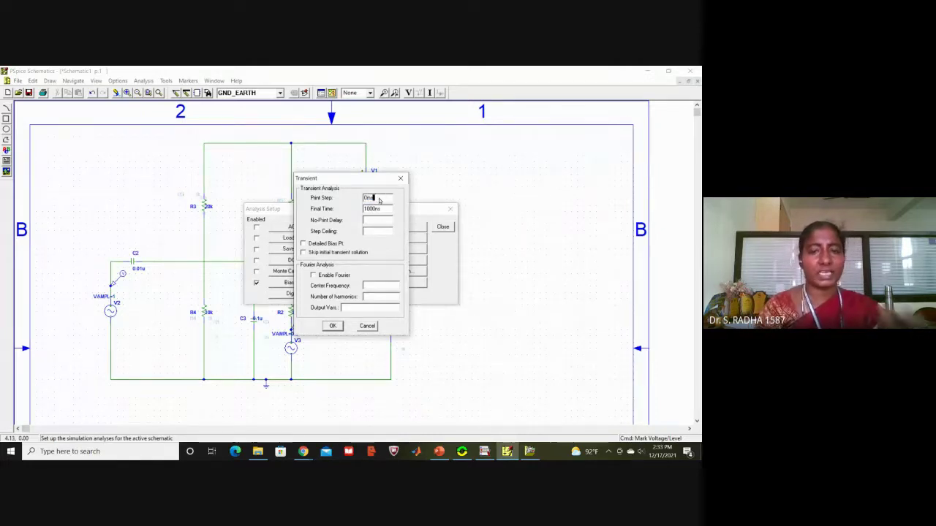
Step: Set the transient analysis final time to 20ms and accept the transient settings
left_click(378, 208)
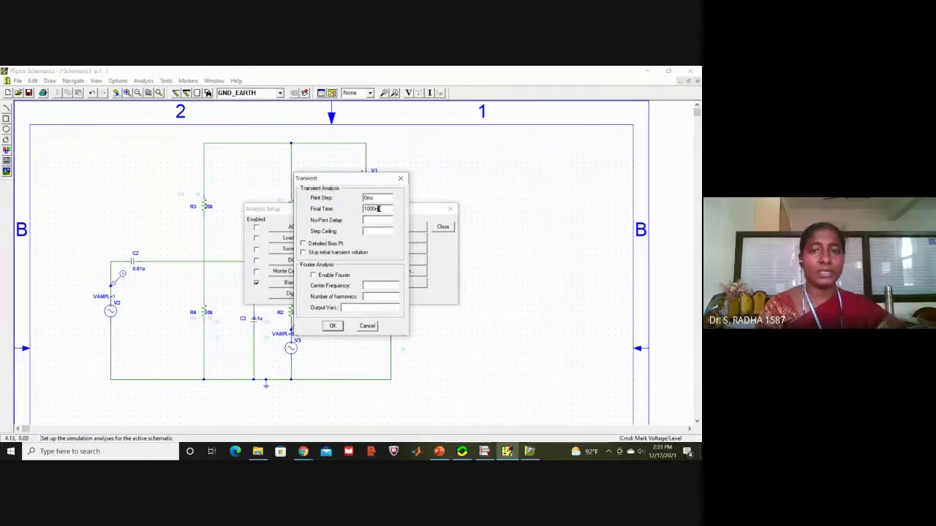
key("BackSpace")
key("BackSpace")
key("BackSpace")
key("BackSpace")
key("BackSpace")
key("BackSpace")
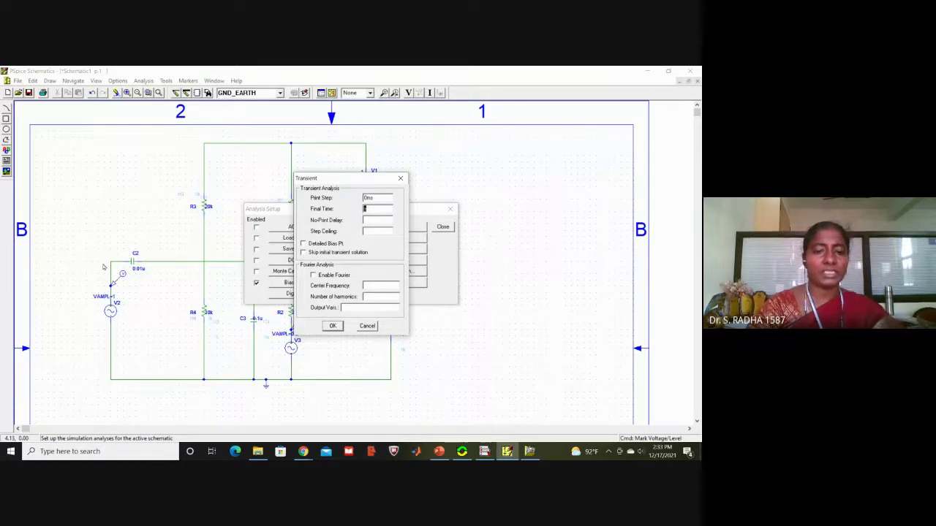
type("20ms")
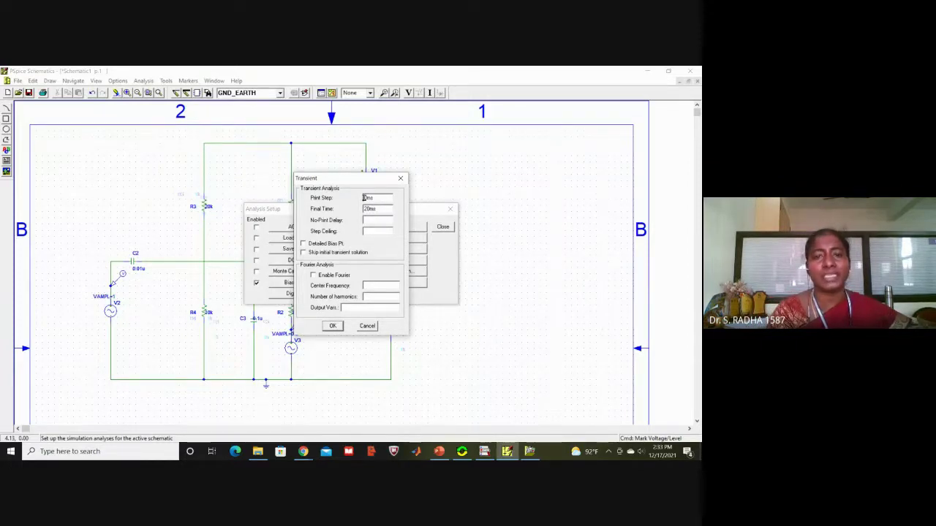
left_click(333, 326)
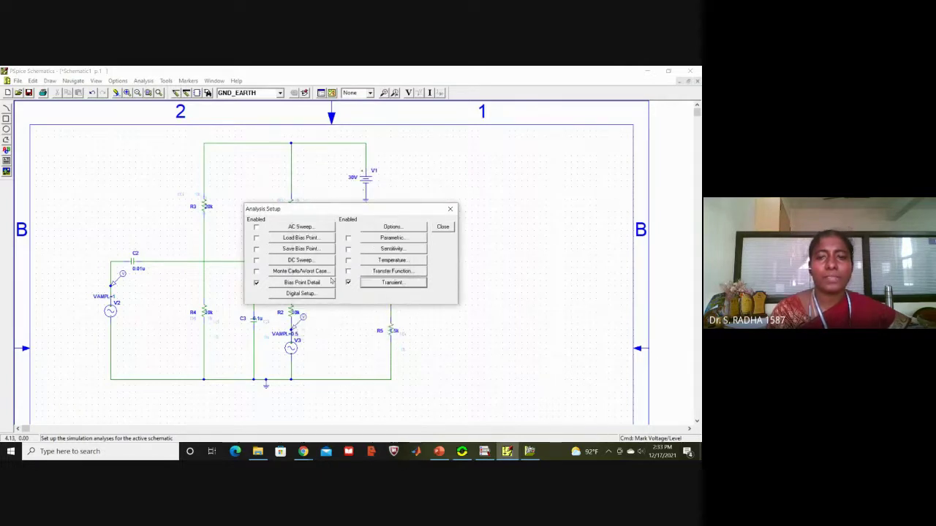
left_click(443, 227)
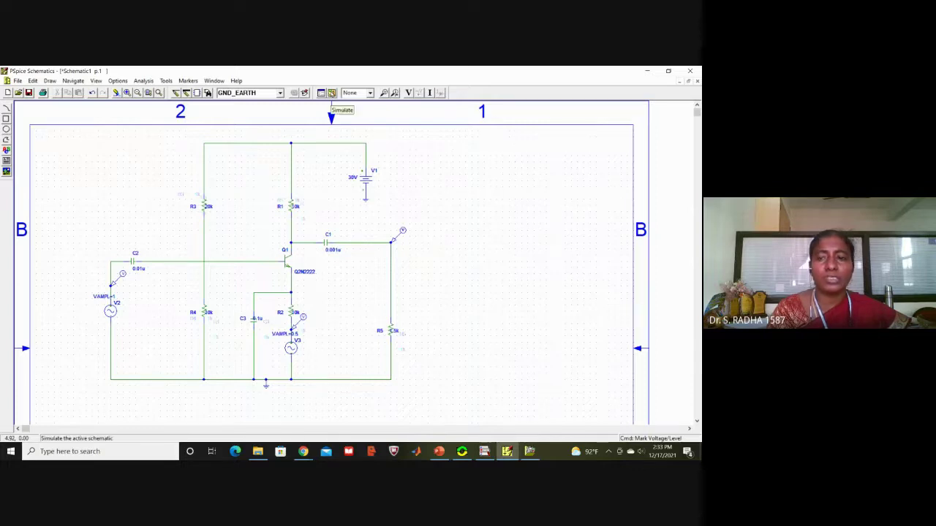
left_click(331, 92)
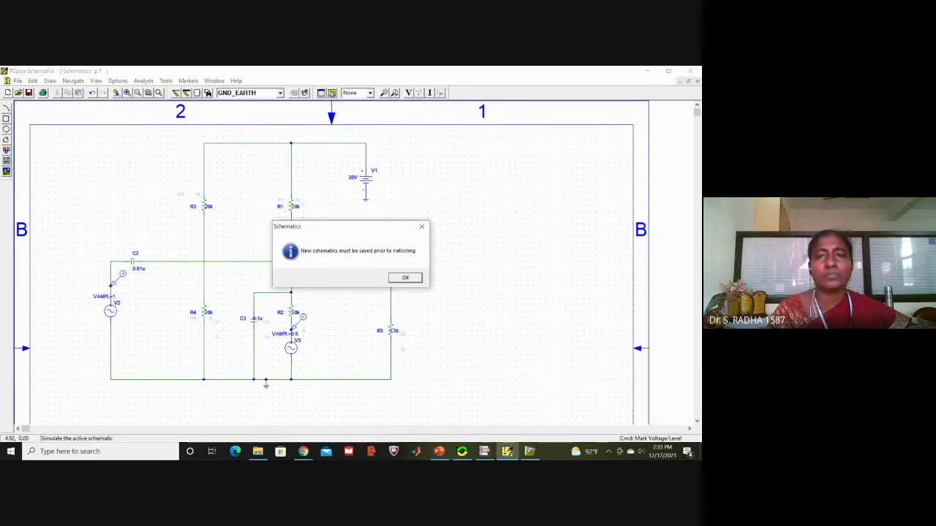
left_click(405, 278)
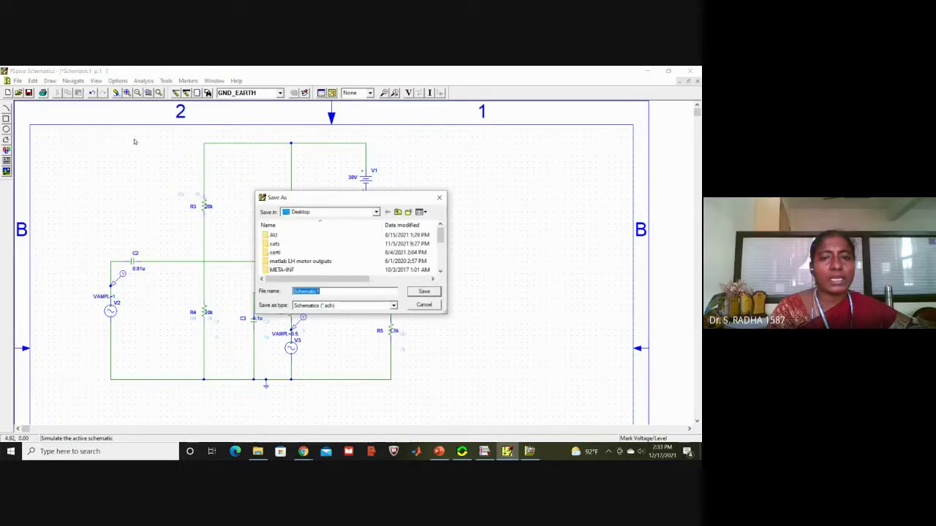
left_click(439, 197)
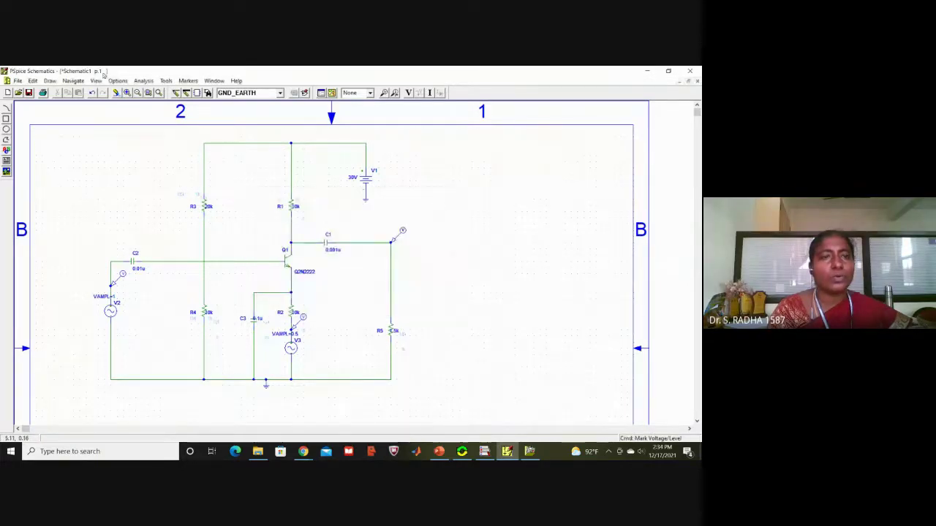
Step: Review the print step and final time in the transient analysis settings
left_click(137, 82)
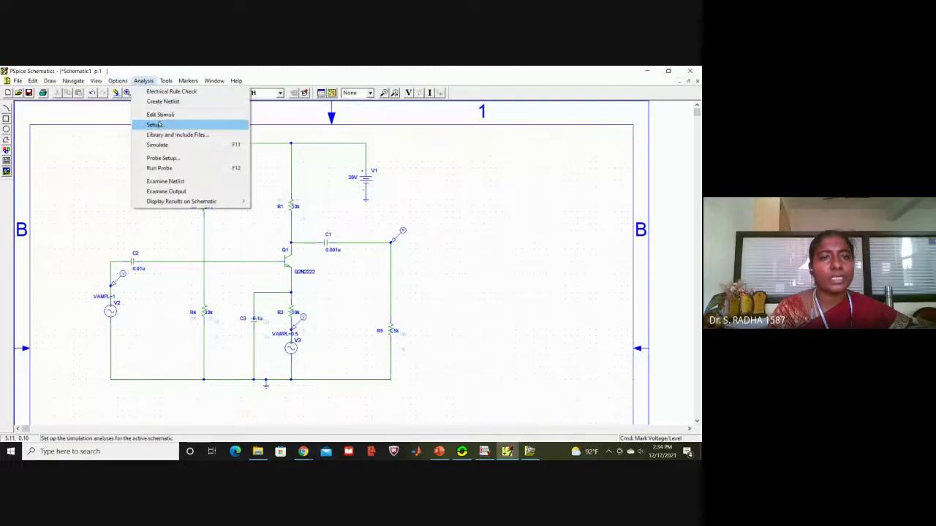
left_click(155, 125)
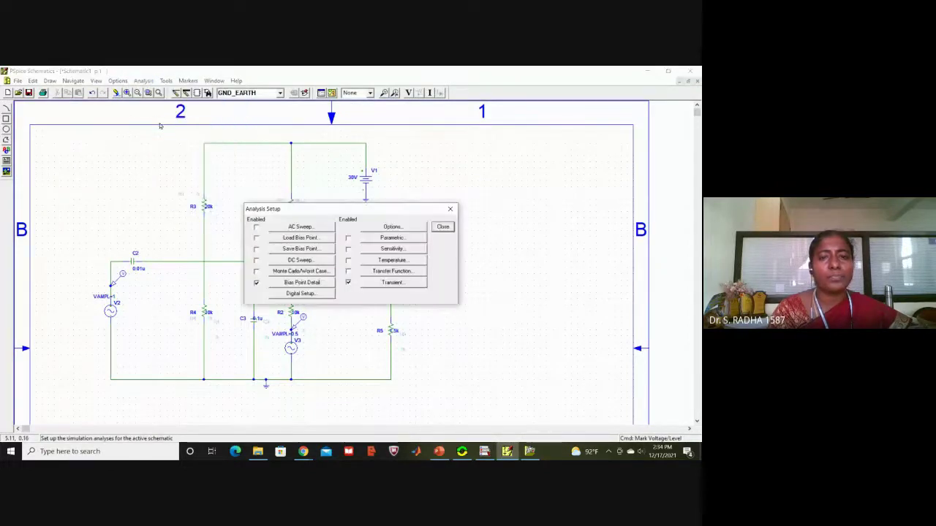
left_click(392, 283)
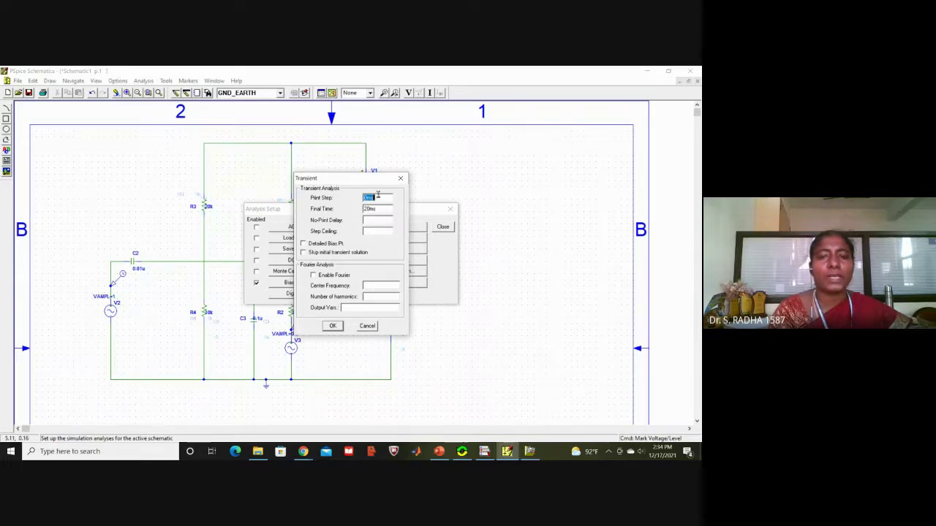
left_click(332, 326)
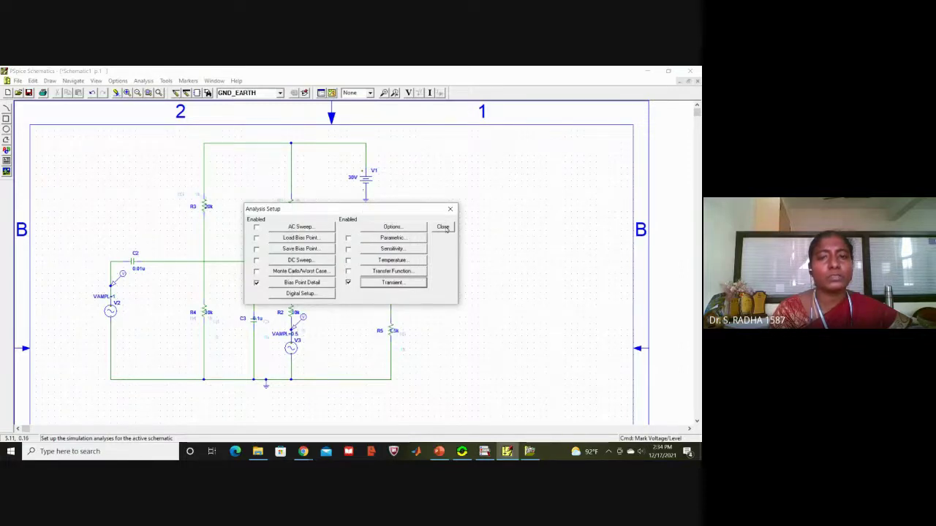
left_click(443, 227)
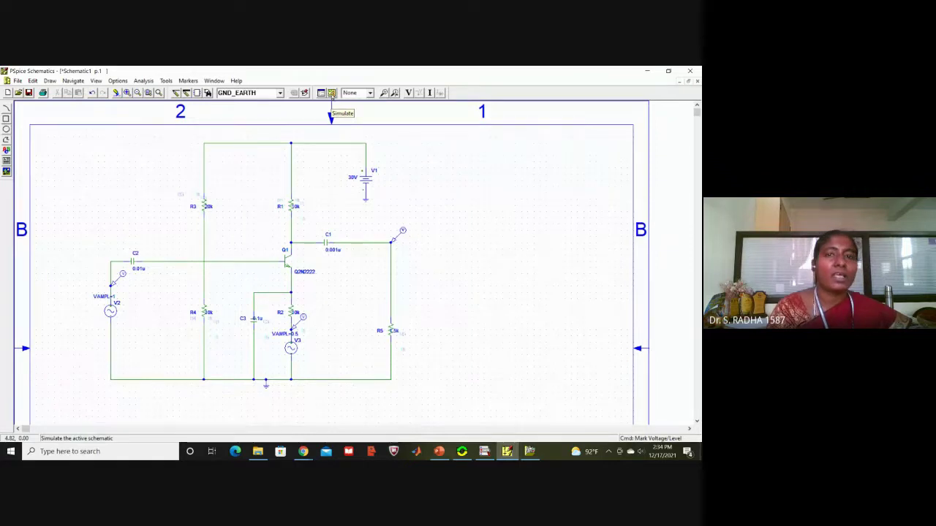
Step: Simulate the schematic, saving it to the Desktop under the file name AM2
left_click(331, 94)
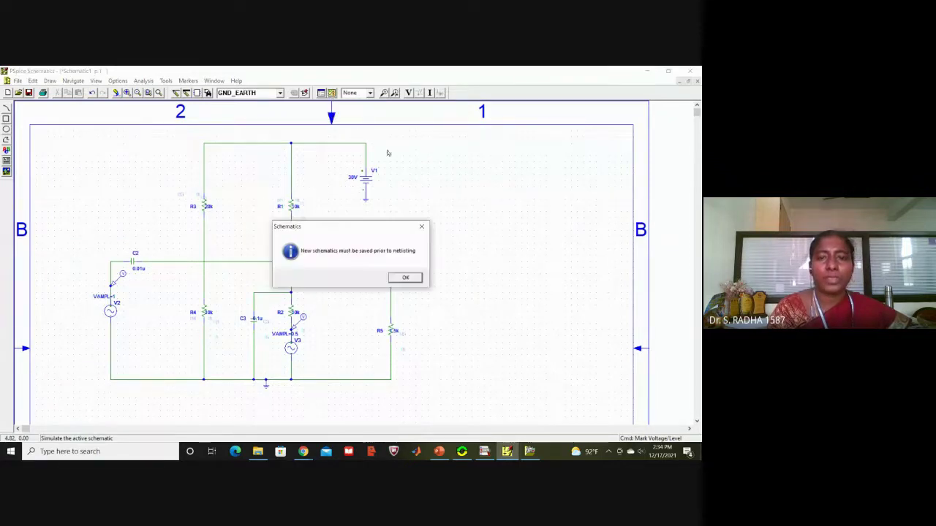
left_click(405, 277)
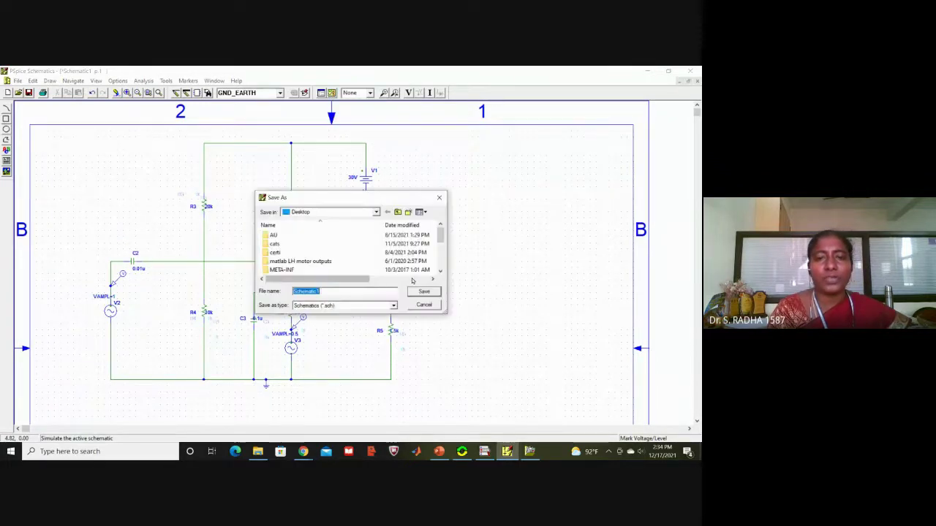
type("A")
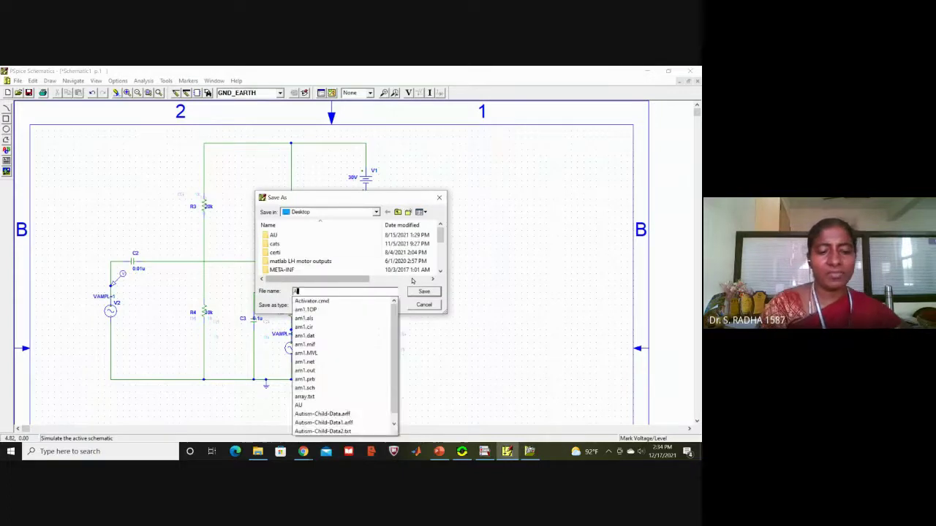
type("M2")
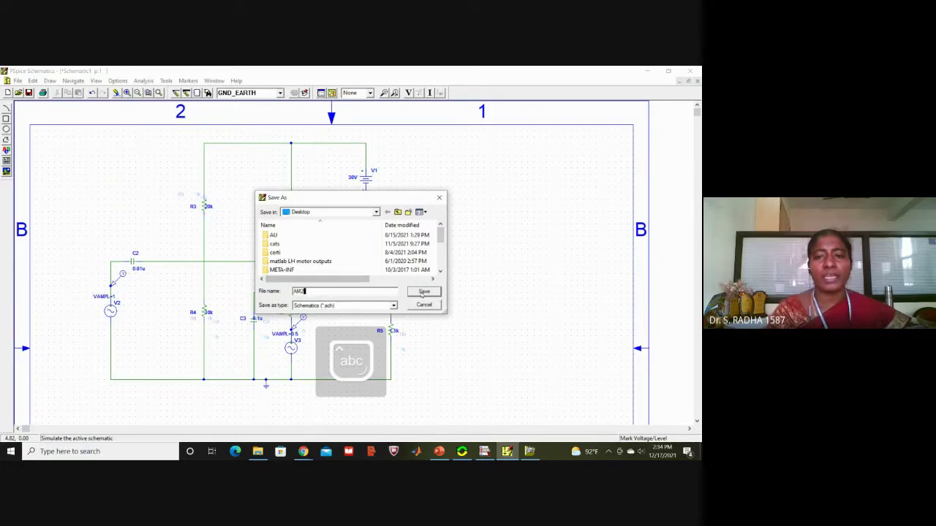
left_click(424, 291)
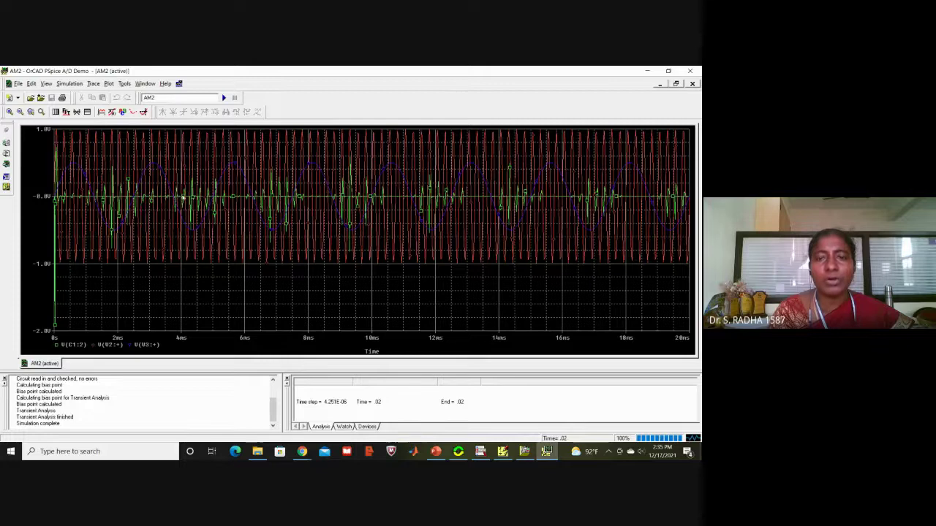
Step: Compare the simulated waveforms with the Amplitude Modulation slide in PowerPoint and close the waveform window
left_click(436, 451)
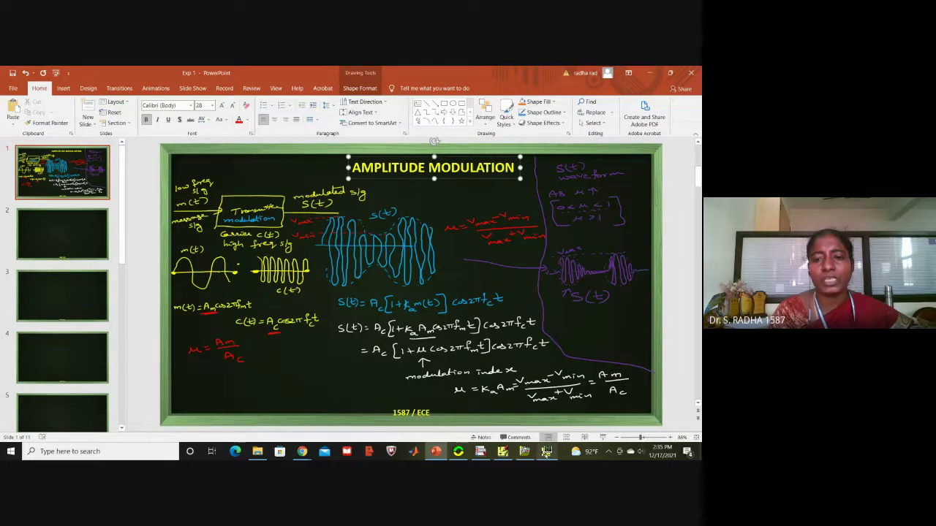
left_click(547, 451)
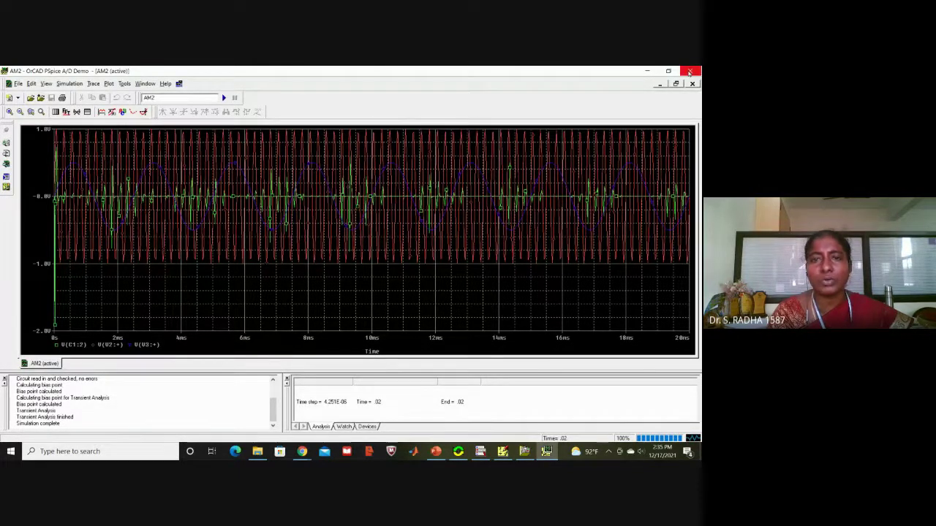
left_click(690, 72)
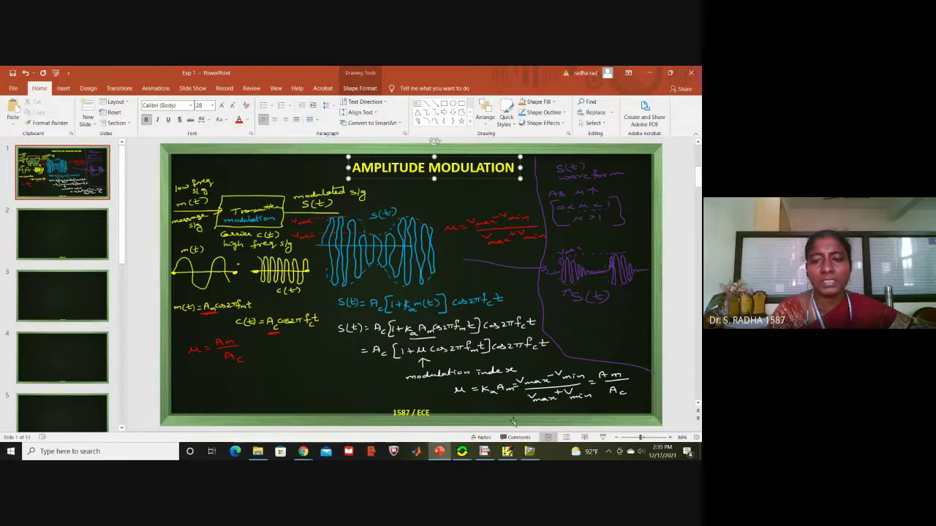
Step: Return to PSpice Schematics, set the transient analysis final time to 50ms and simulate the circuit again
left_click(509, 451)
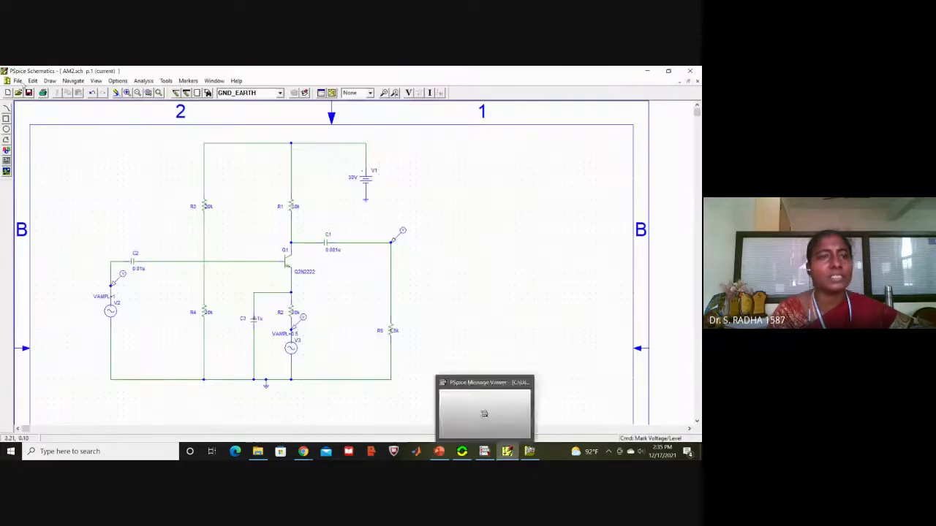
left_click(141, 81)
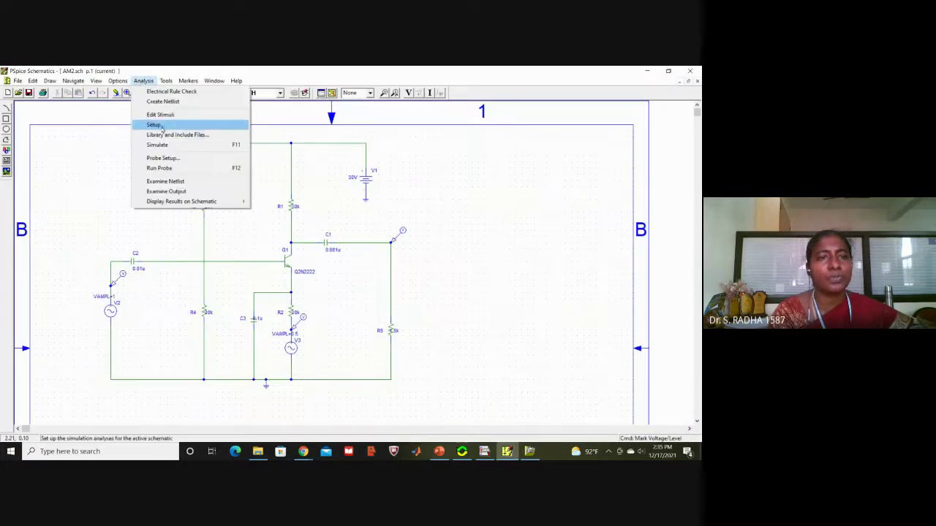
left_click(162, 125)
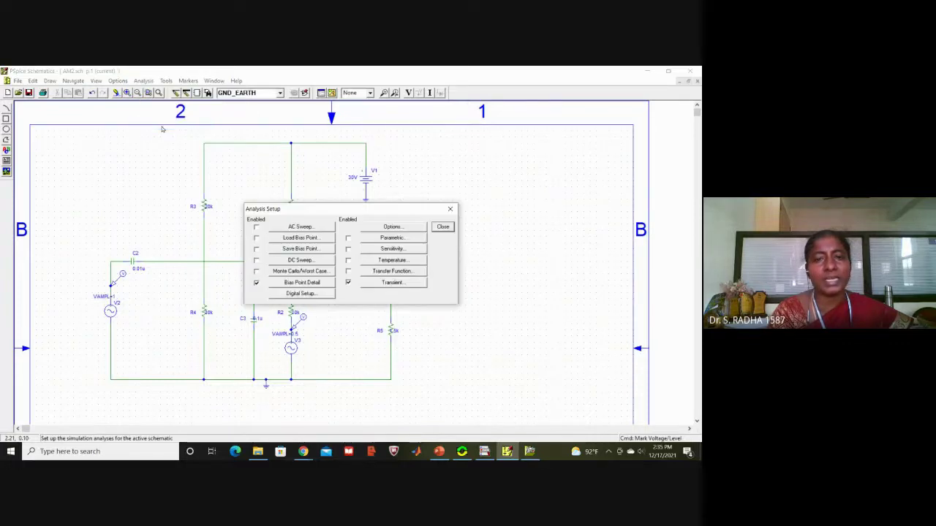
left_click(383, 283)
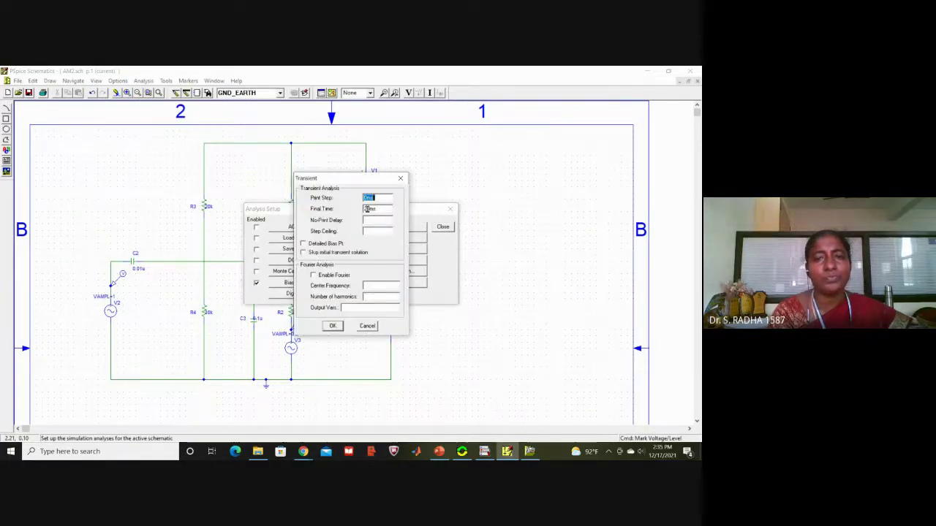
left_click(367, 209)
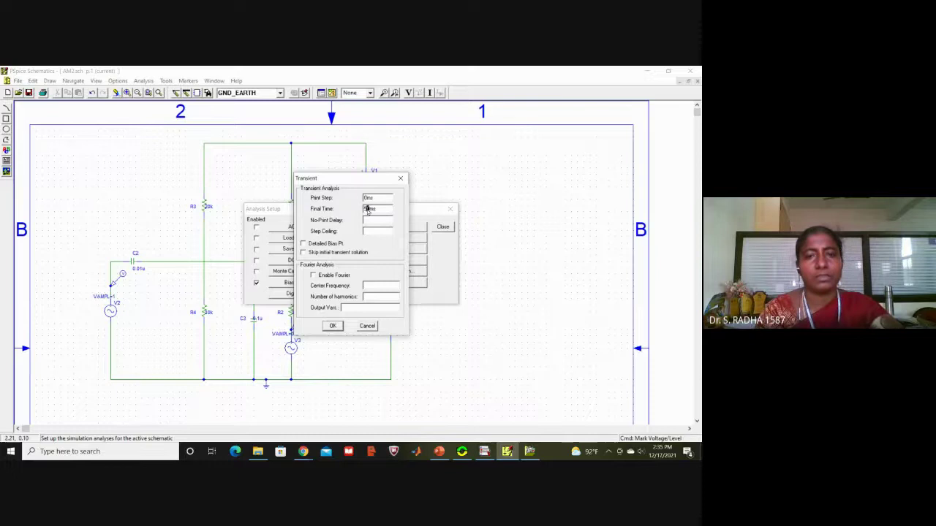
left_click(332, 326)
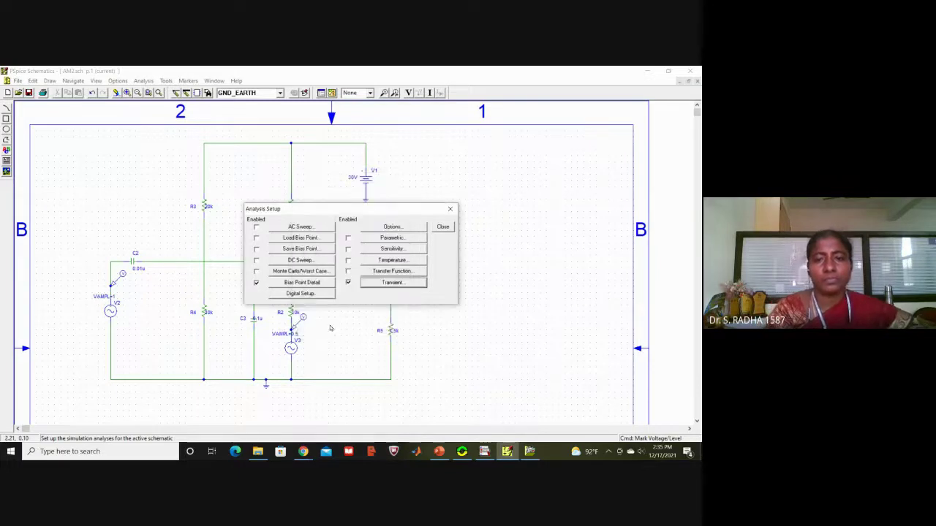
left_click(442, 227)
left_click(331, 92)
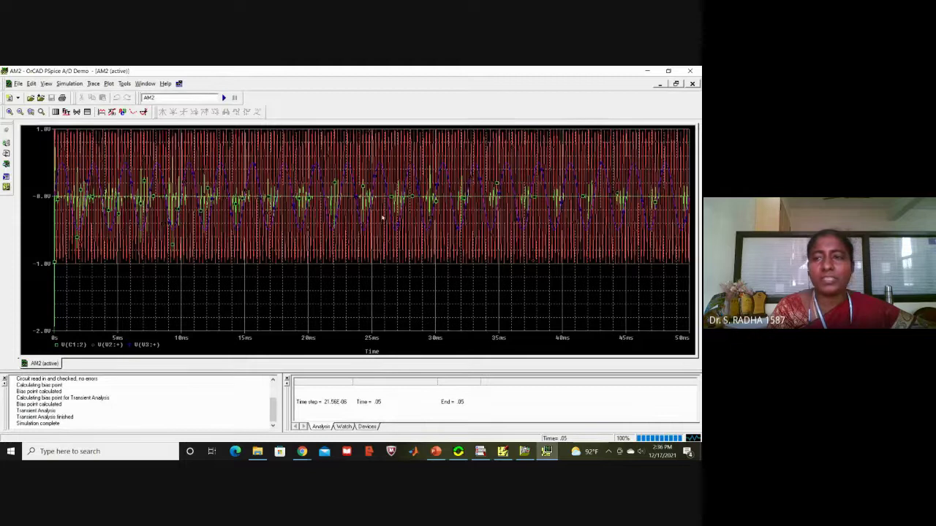
left_click(690, 71)
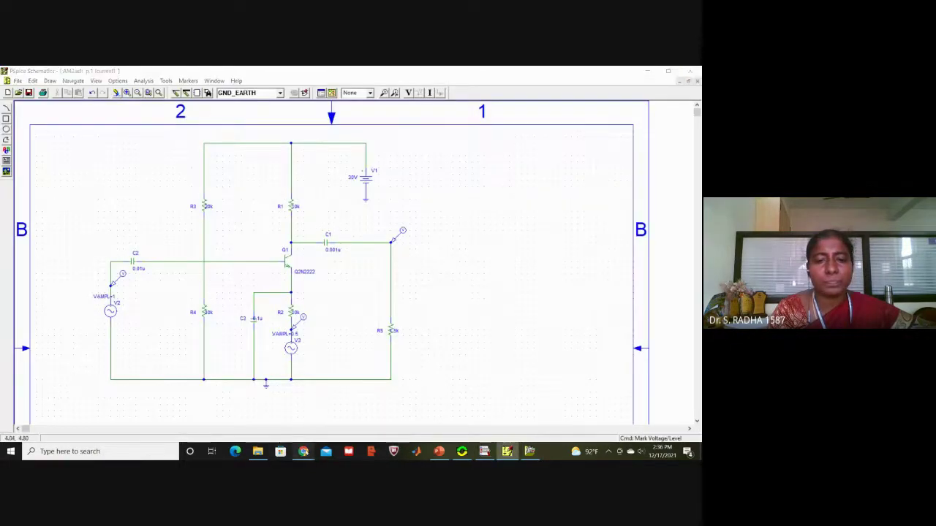
left_click(260, 415)
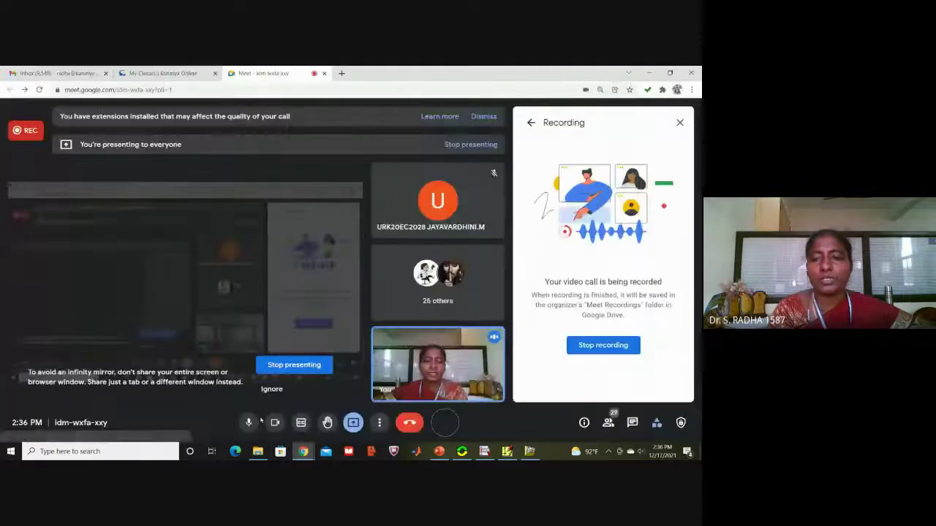
left_click(616, 346)
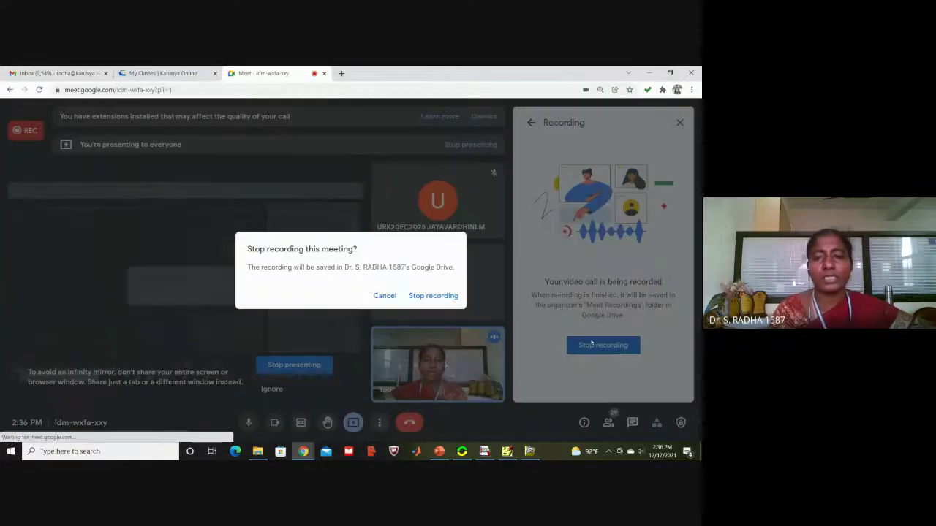